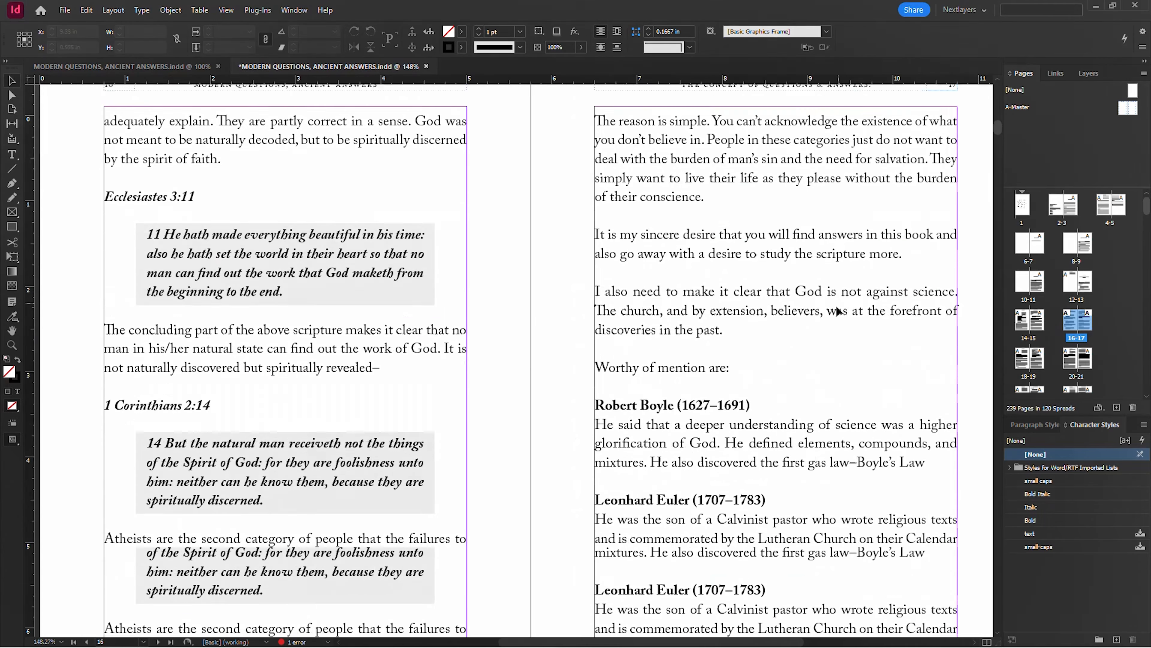
Look through the book's pages as far as the Section 1 opener and Chapter Two spread on pages 40-41.
scroll(816, 344, "down", 15)
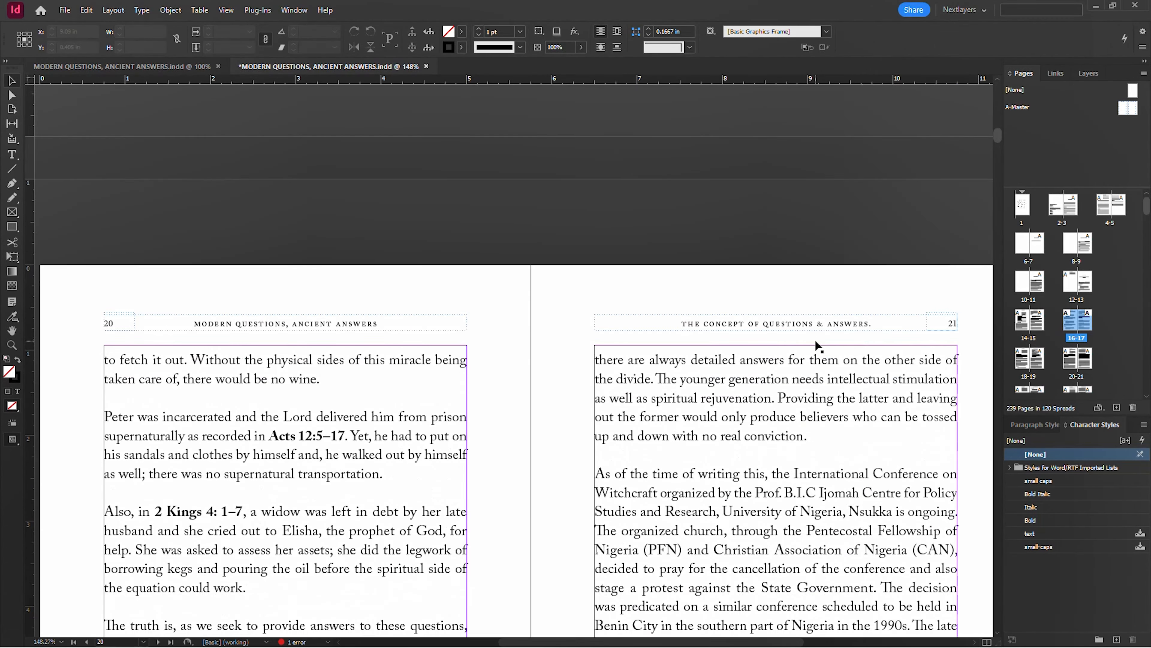
scroll(815, 341, "down", 15)
scroll(816, 340, "down", 15)
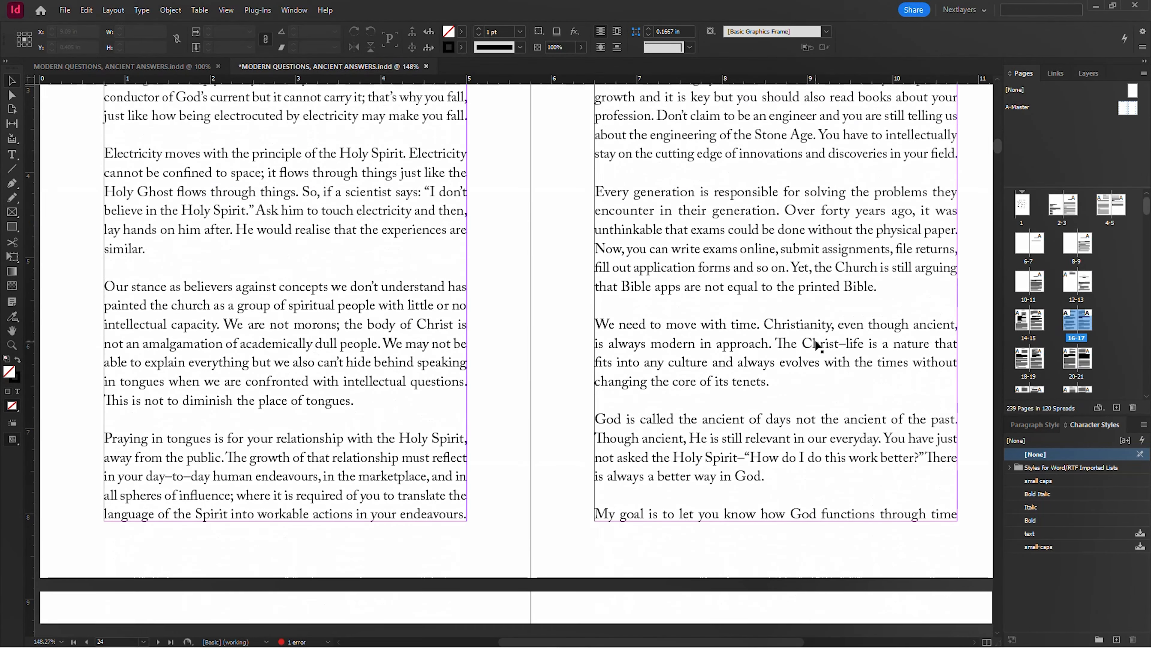
key("ctrl+0")
left_click_drag(670, 319, 536, 319)
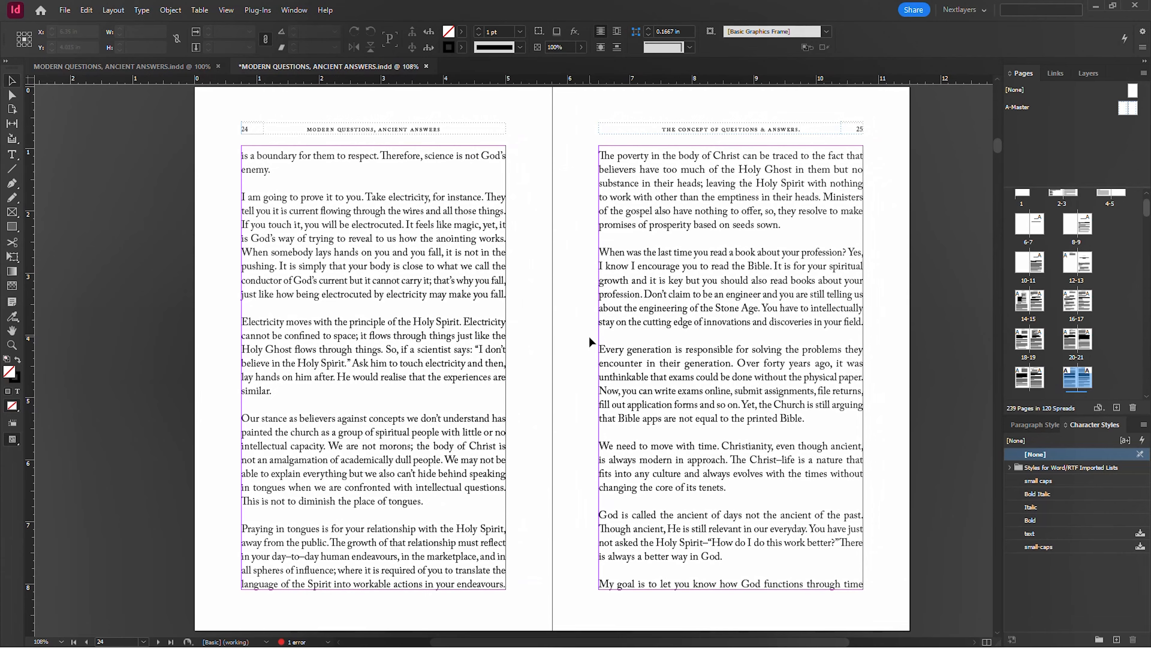
scroll(589, 341, "down", 20)
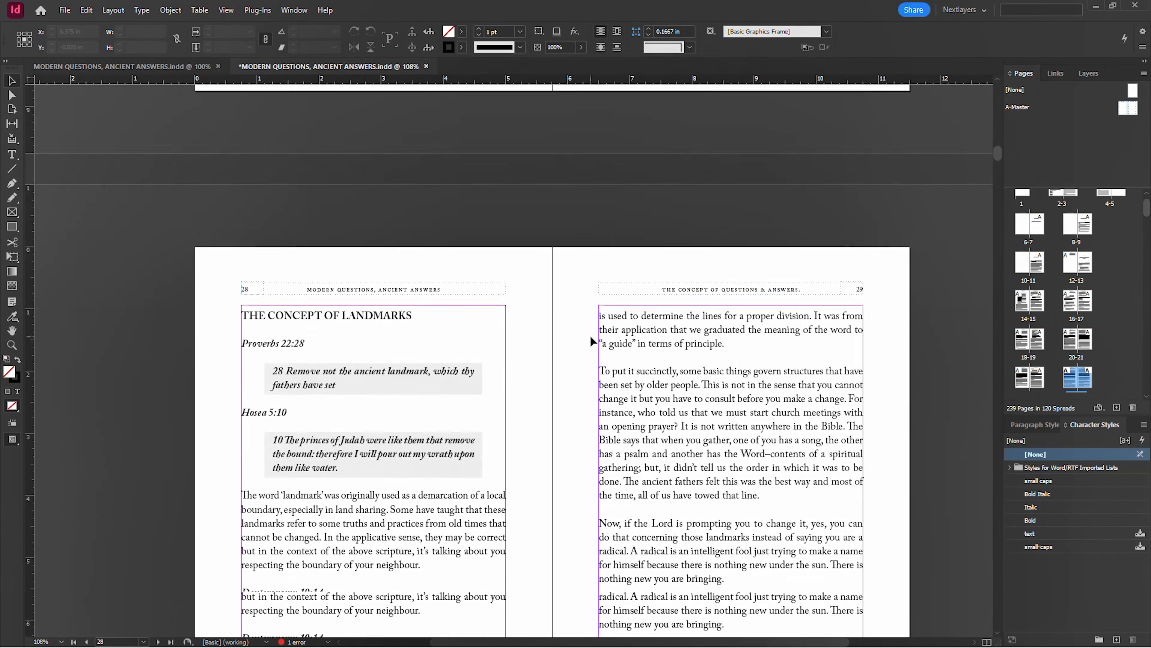
scroll(591, 338, "down", 20)
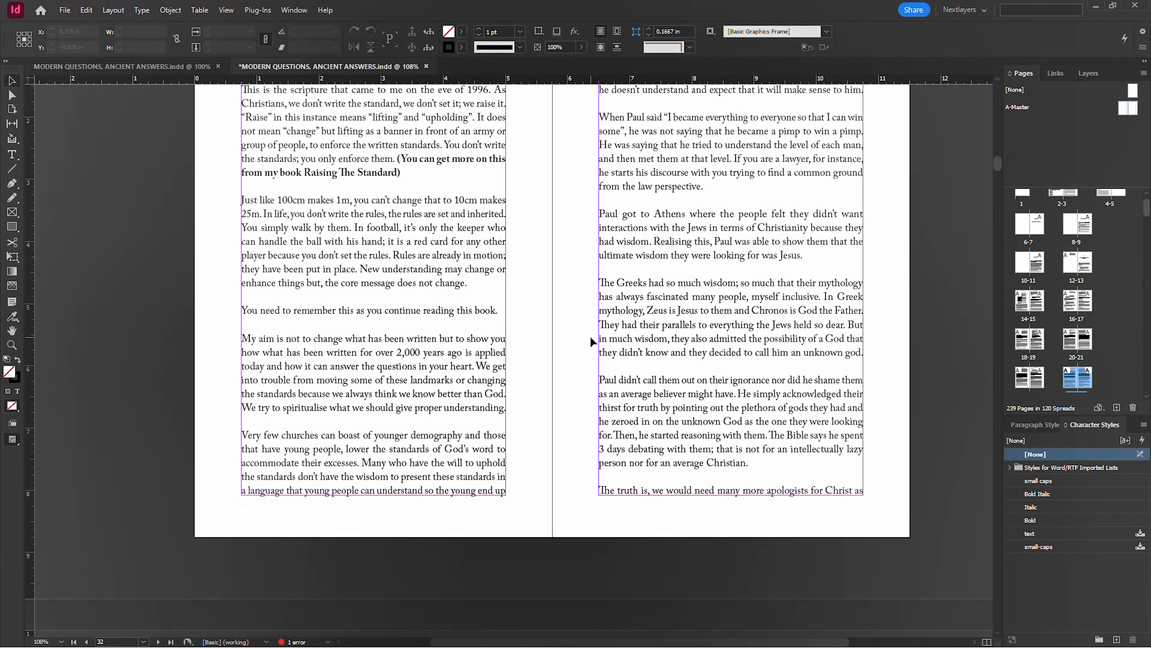
scroll(590, 341, "down", 20)
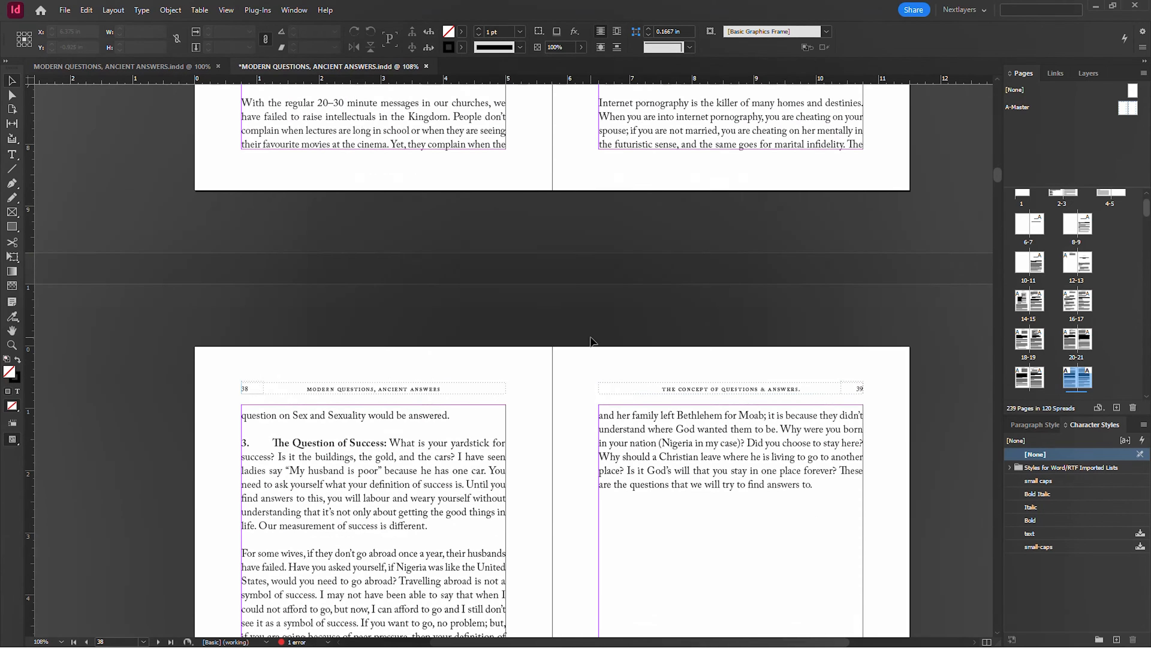
scroll(591, 340, "down", 15)
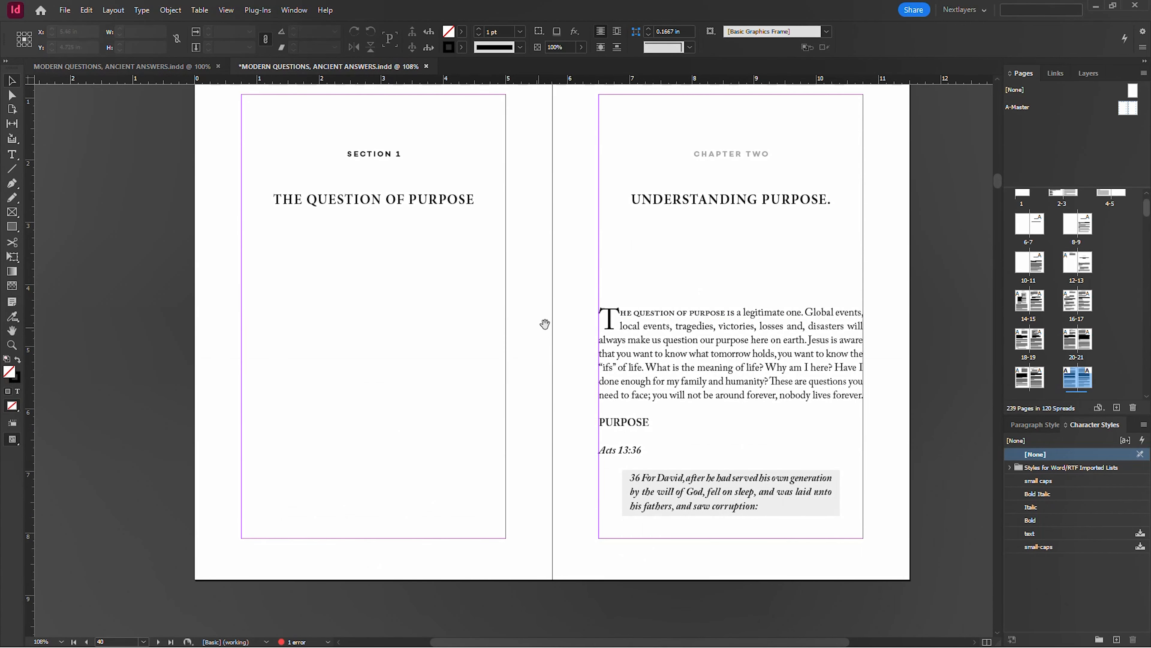
left_click_drag(546, 325, 448, 350)
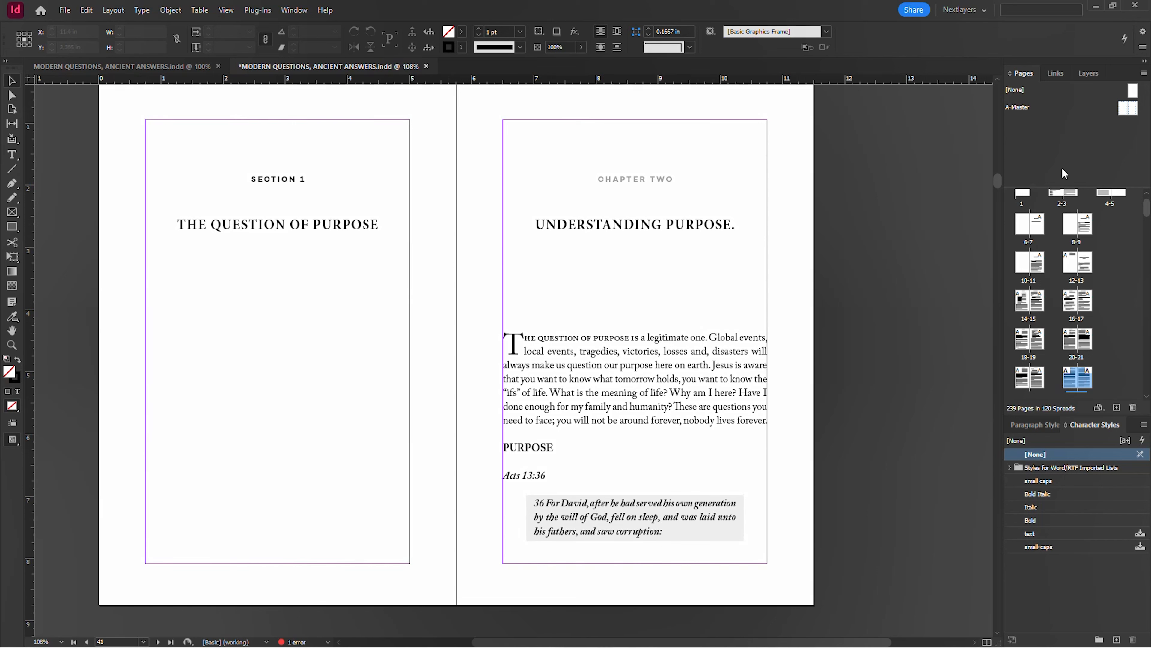
Duplicate the A-Master parent spread and delete all header and page number frames from the copy.
double_click(1024, 108)
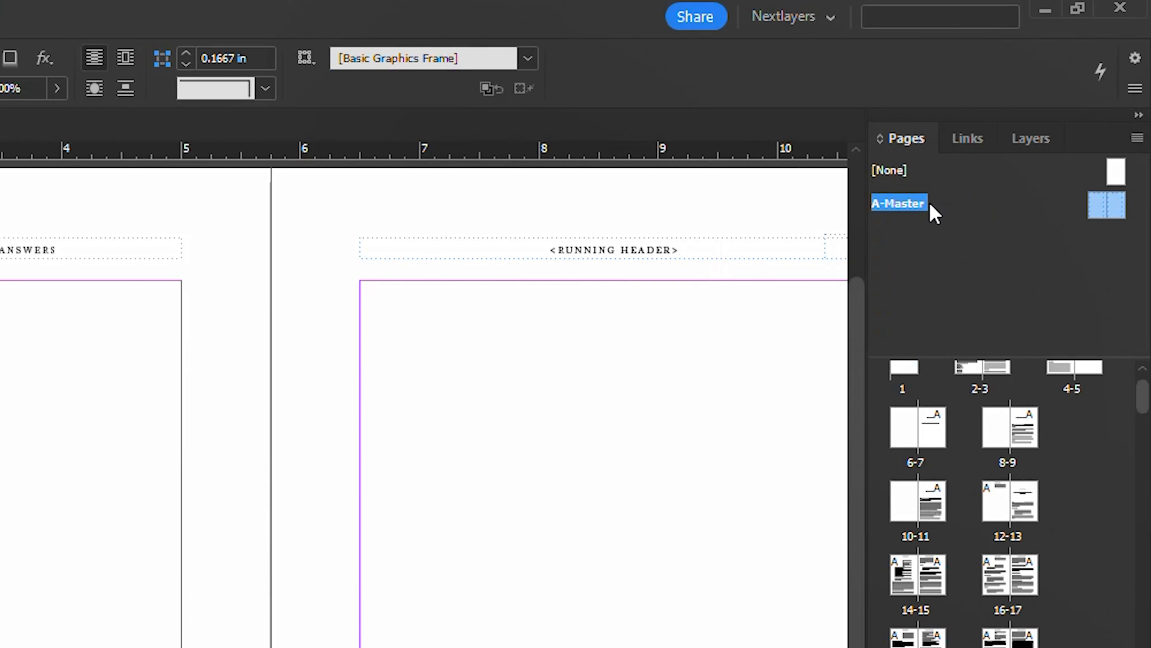
right_click(1027, 108)
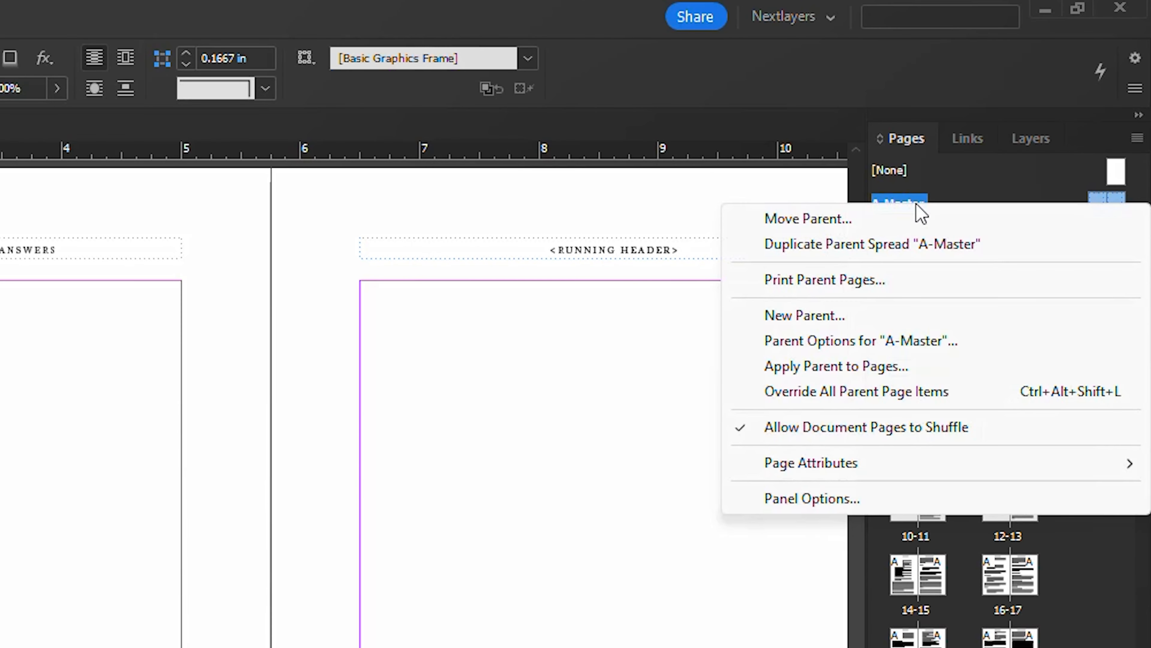
left_click(918, 246)
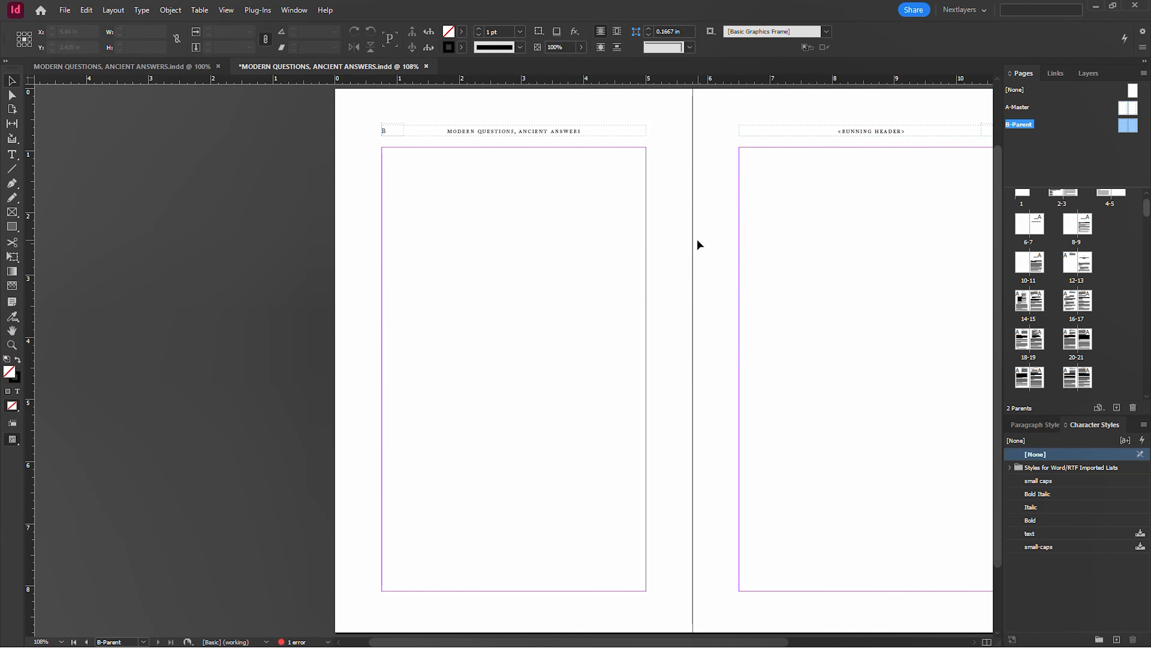
scroll(634, 313, "right", 5)
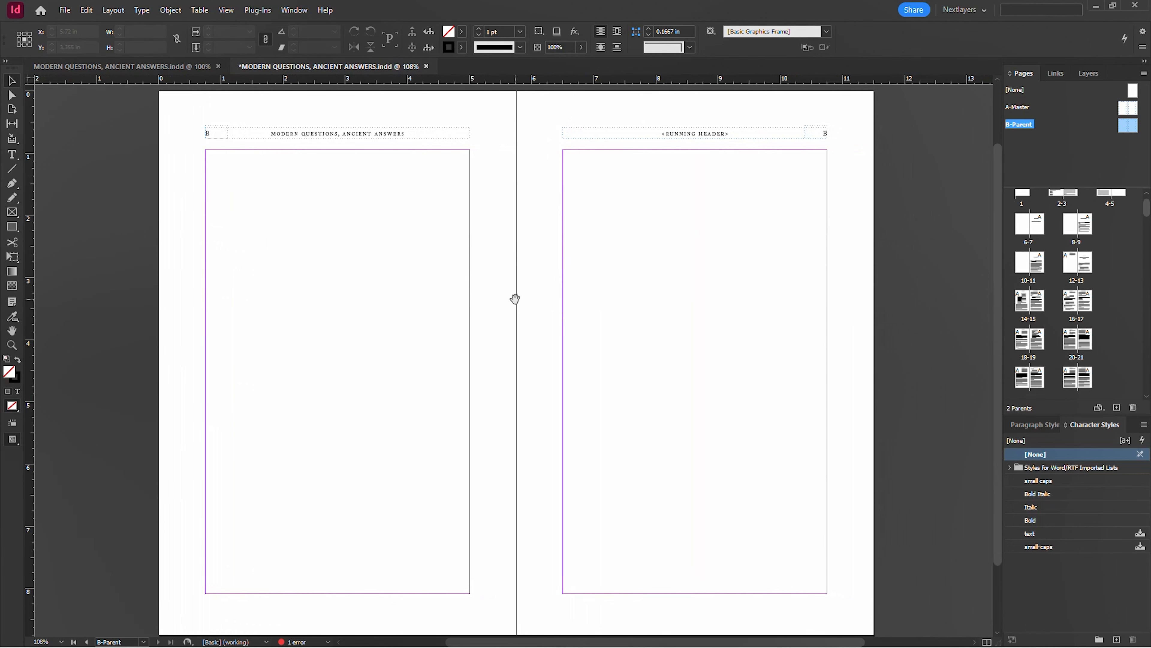
left_click_drag(918, 109, 897, 135)
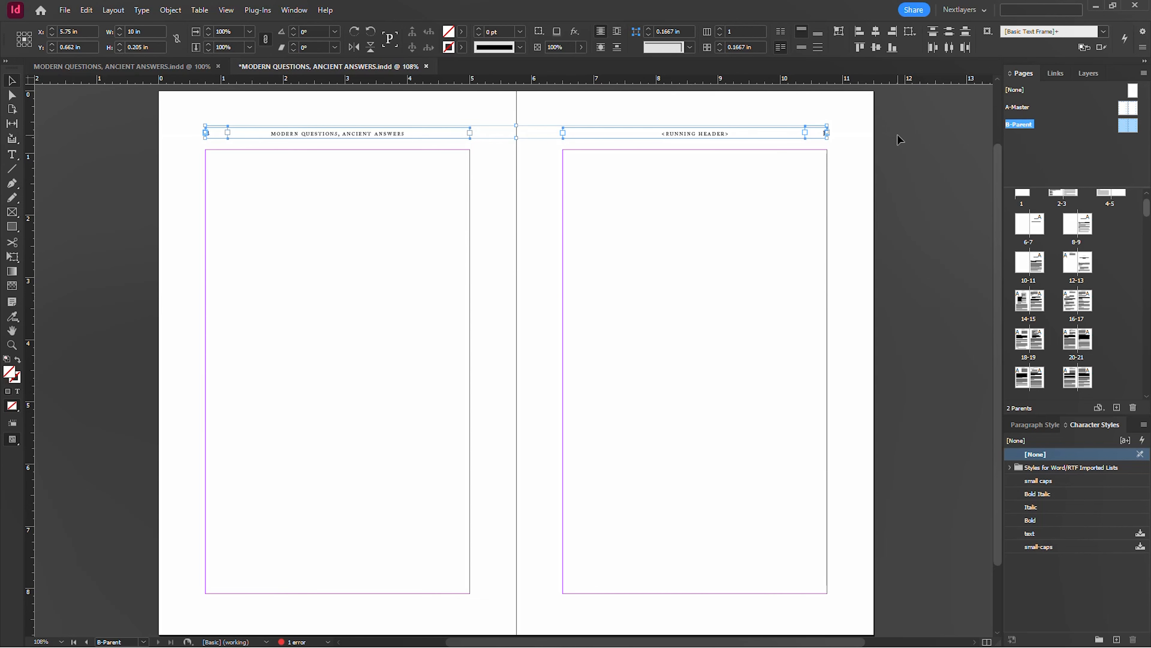
key("Delete")
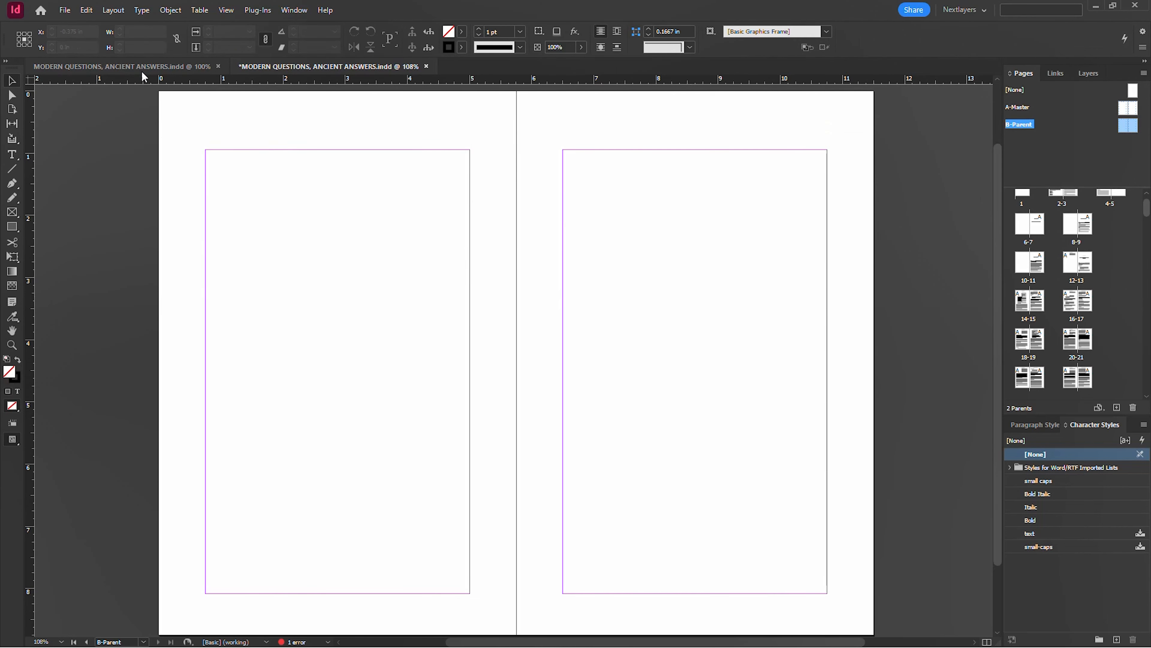
Copy the background and small scroll images from the other open document's C-Parent spread and paste them in place on B-Parent.
left_click(142, 66)
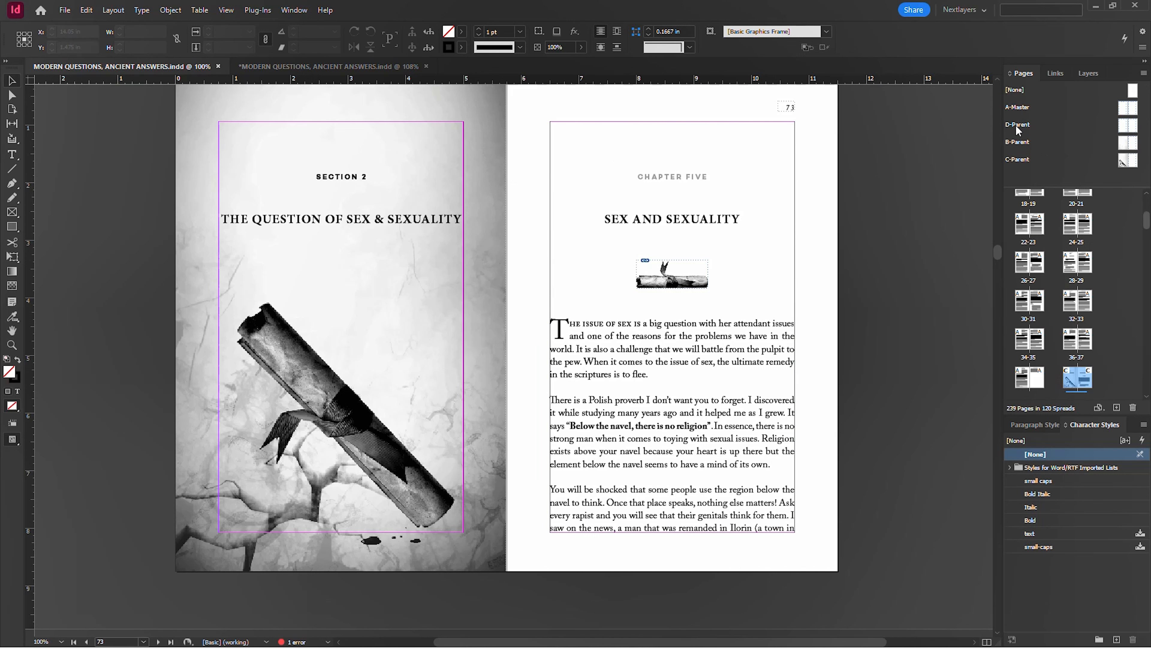
double_click(1017, 159)
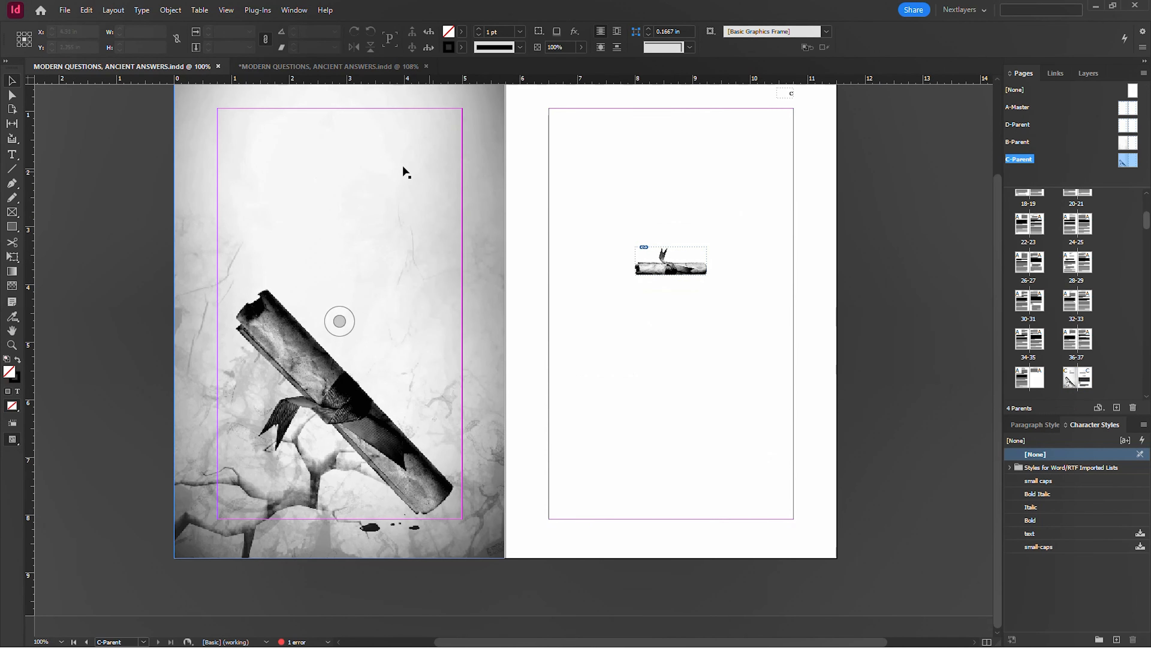
left_click(660, 264, "shift")
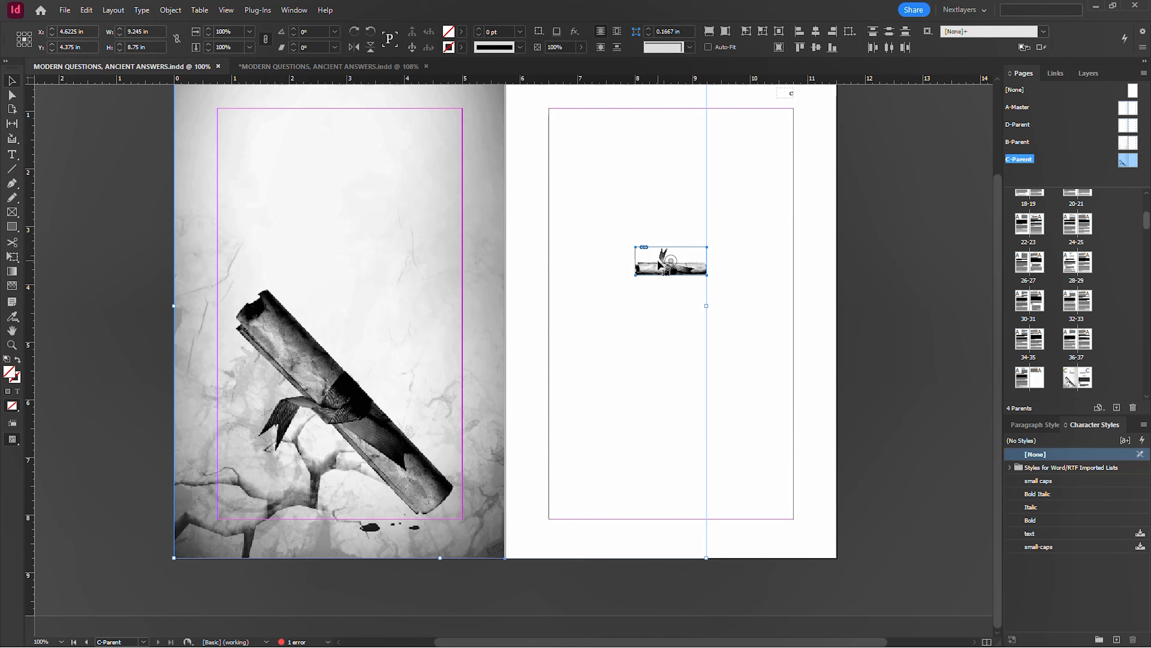
left_click(339, 67)
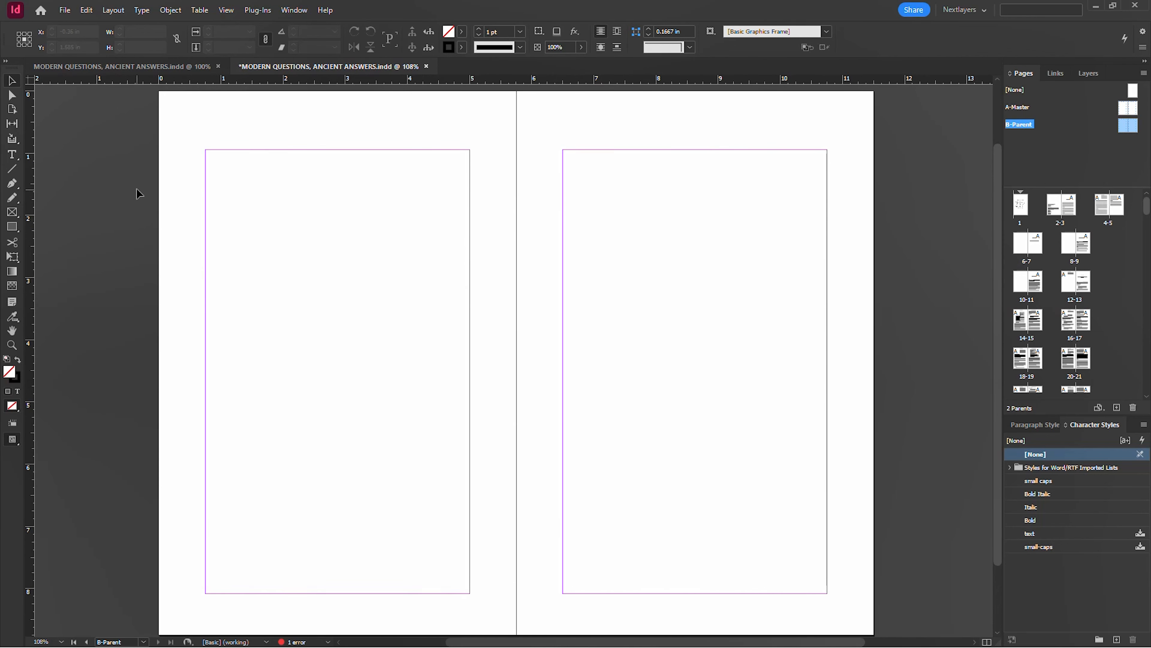
right_click(133, 147)
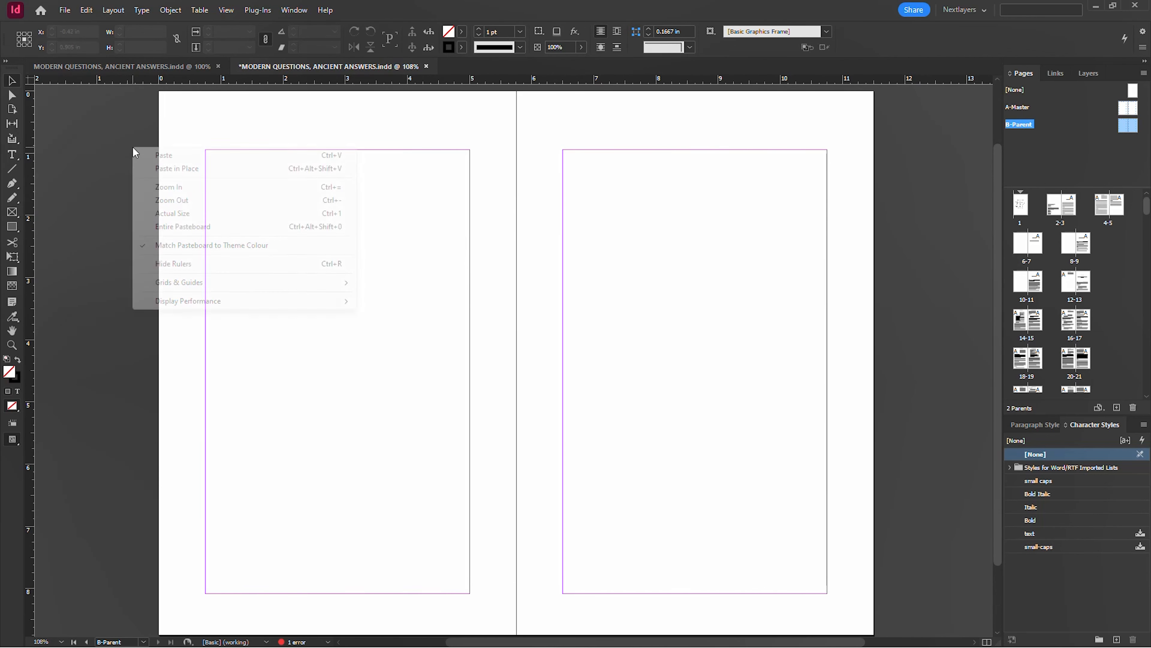
left_click(181, 169)
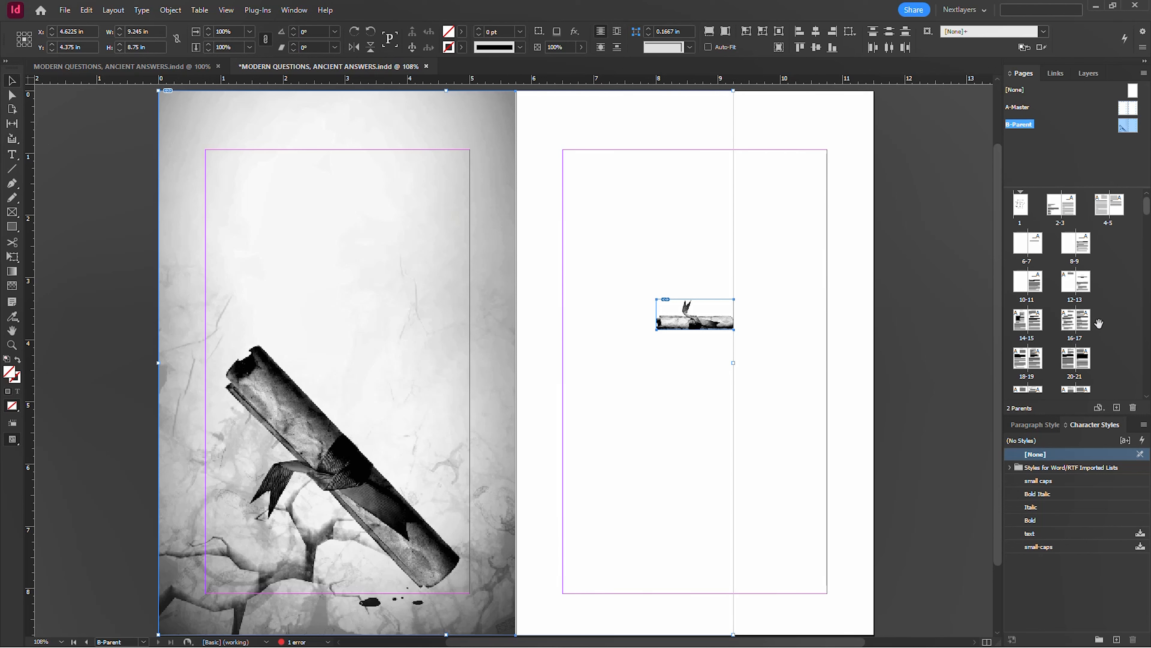
Apply the left and right B-Parent pages individually to pages 40 and 41.
scroll(1108, 324, "down", 5)
scroll(1106, 318, "down", 4)
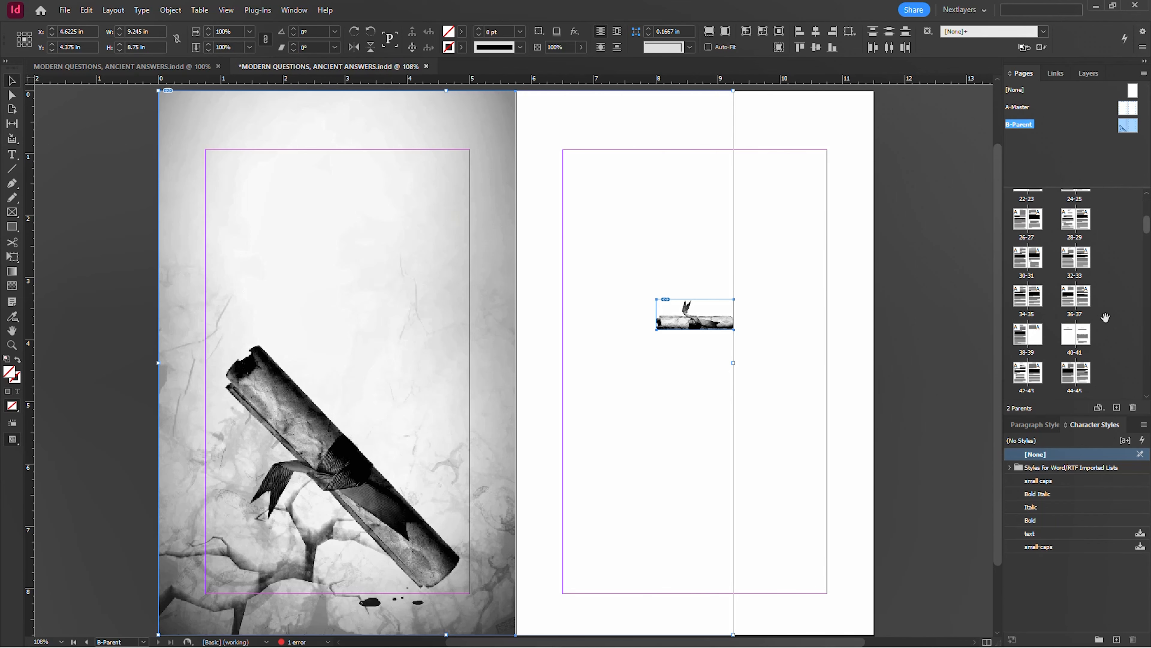
double_click(1075, 342)
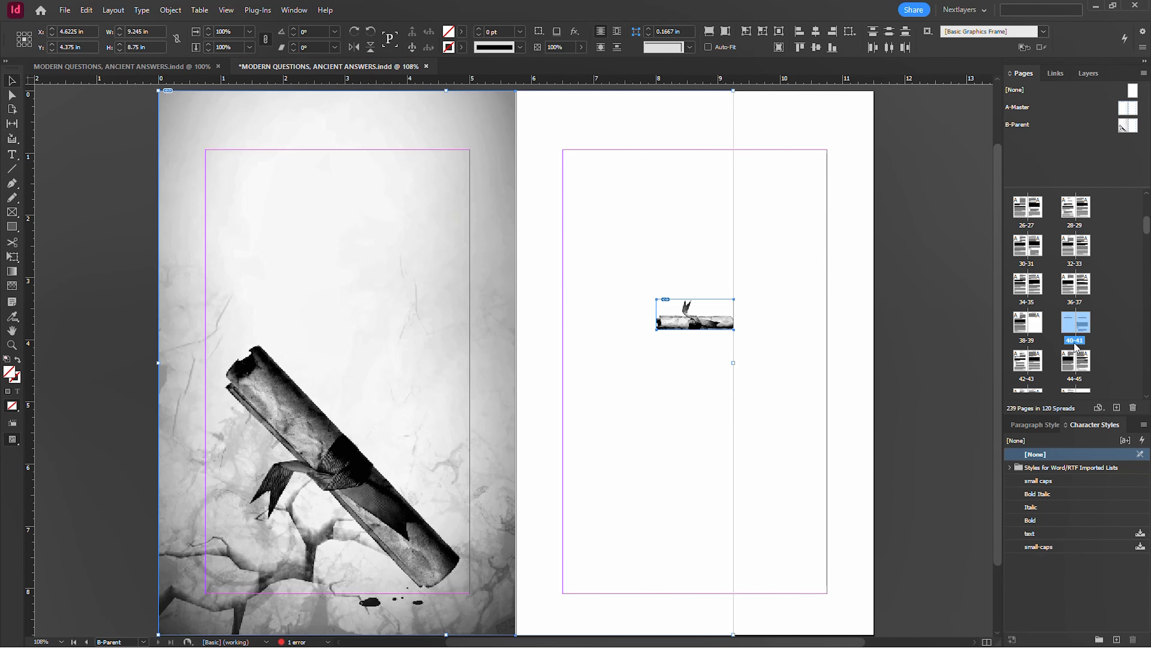
left_click_drag(558, 340, 536, 316)
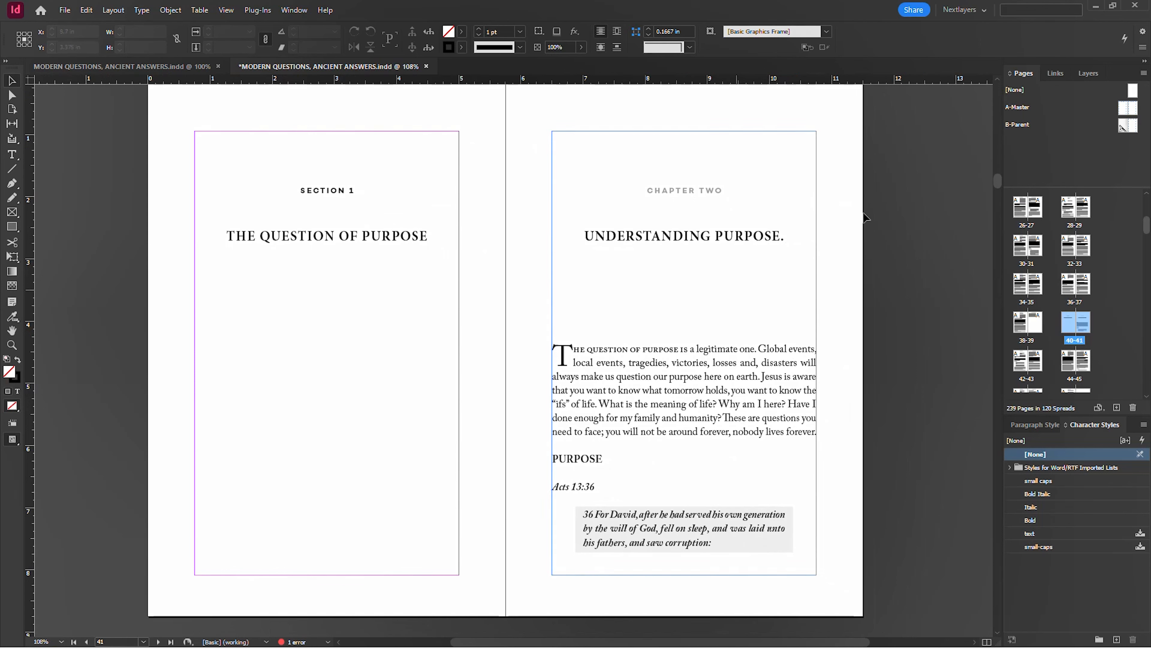
left_click(1123, 128)
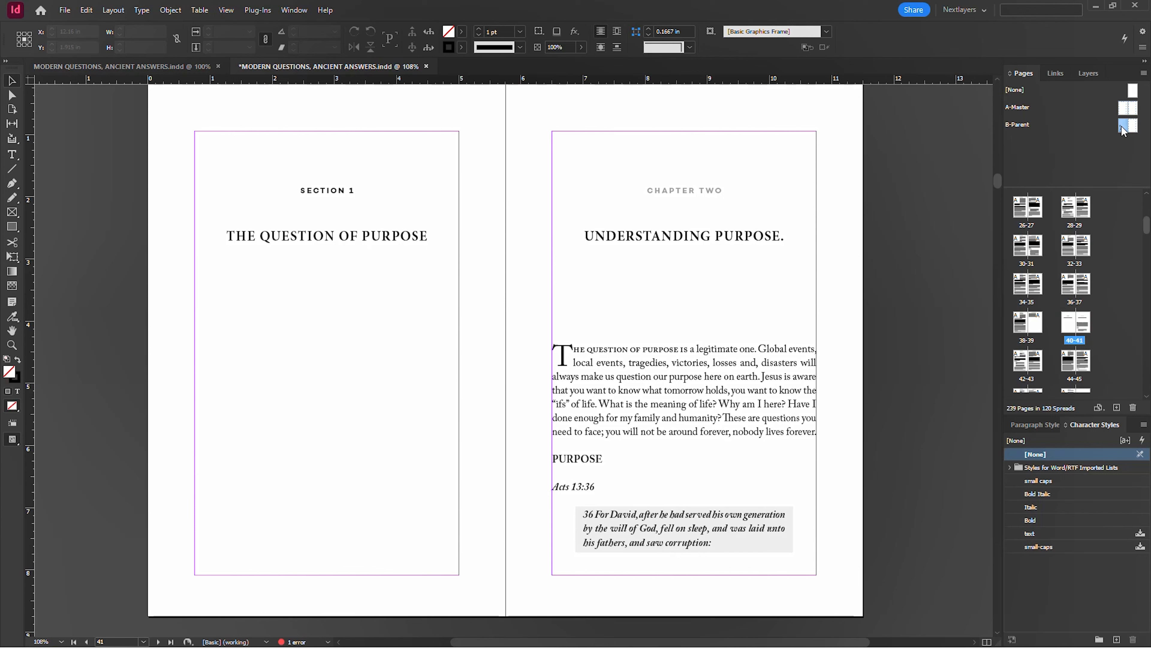
left_click_drag(1122, 132, 1069, 322)
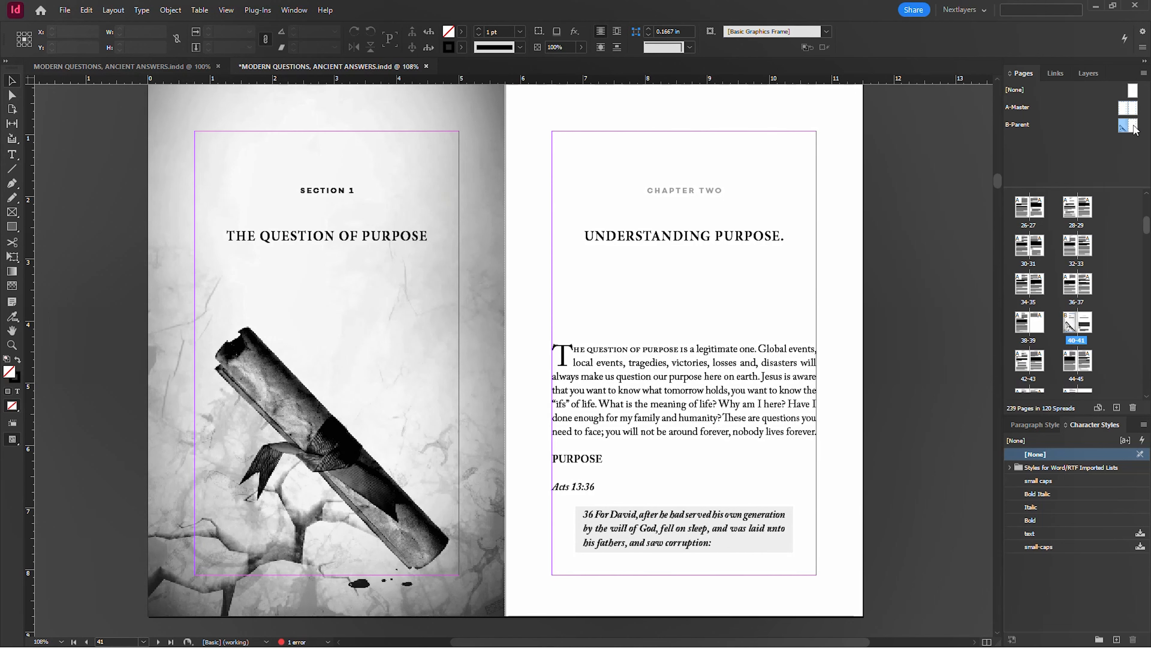
left_click_drag(1134, 128, 1084, 319)
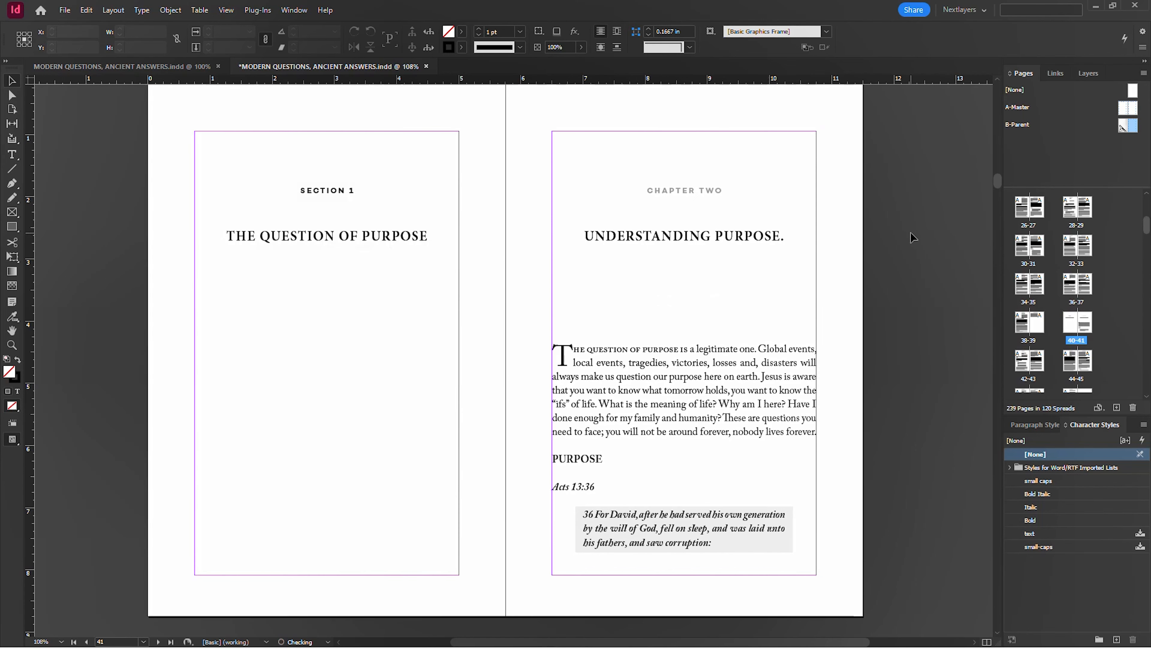
Apply the B-Parent spread to pages 40-41 using Apply Parent to Pages.
double_click(1078, 345)
left_click_drag(439, 320, 584, 319)
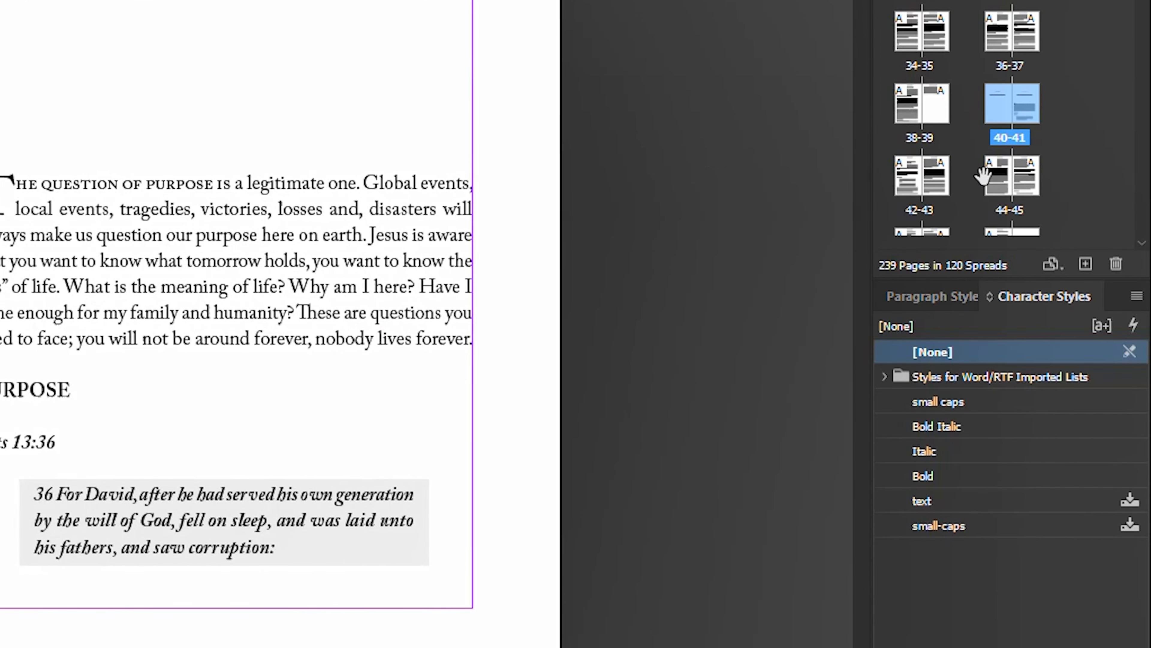
right_click(1012, 141)
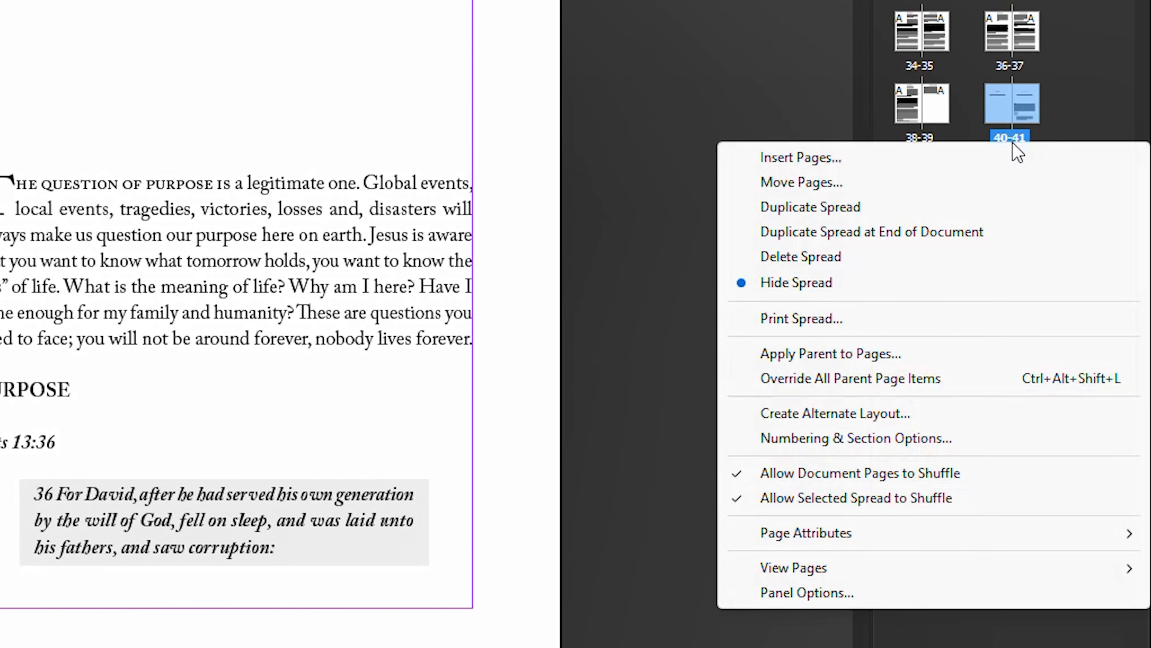
left_click(907, 350)
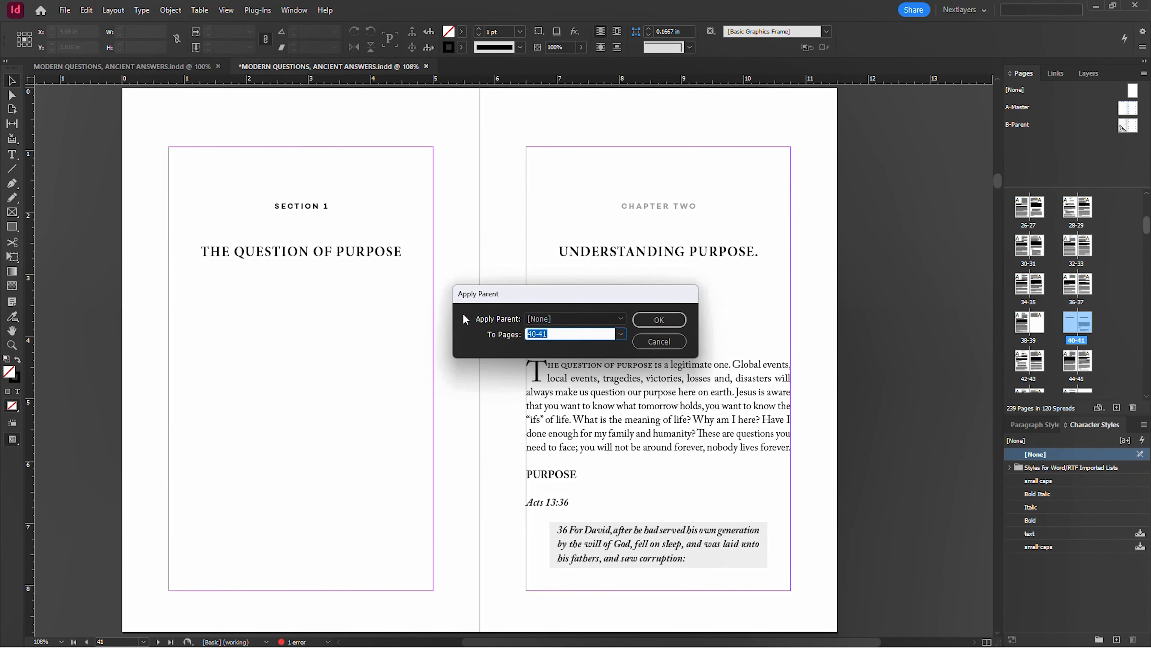
left_click(585, 320)
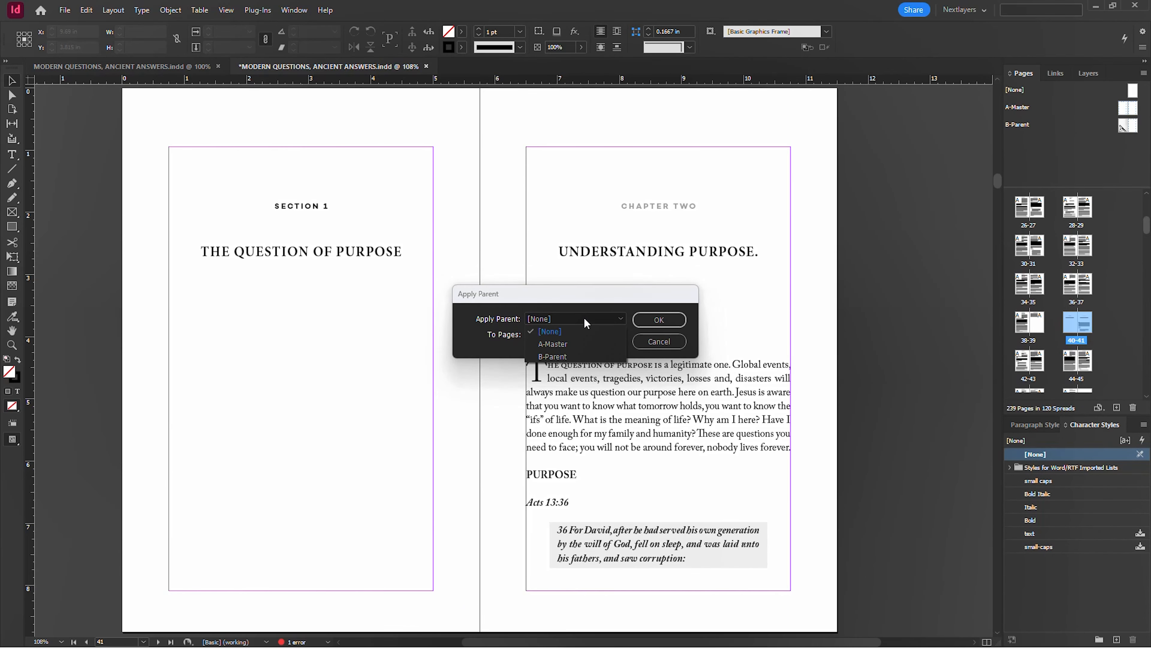
left_click(572, 359)
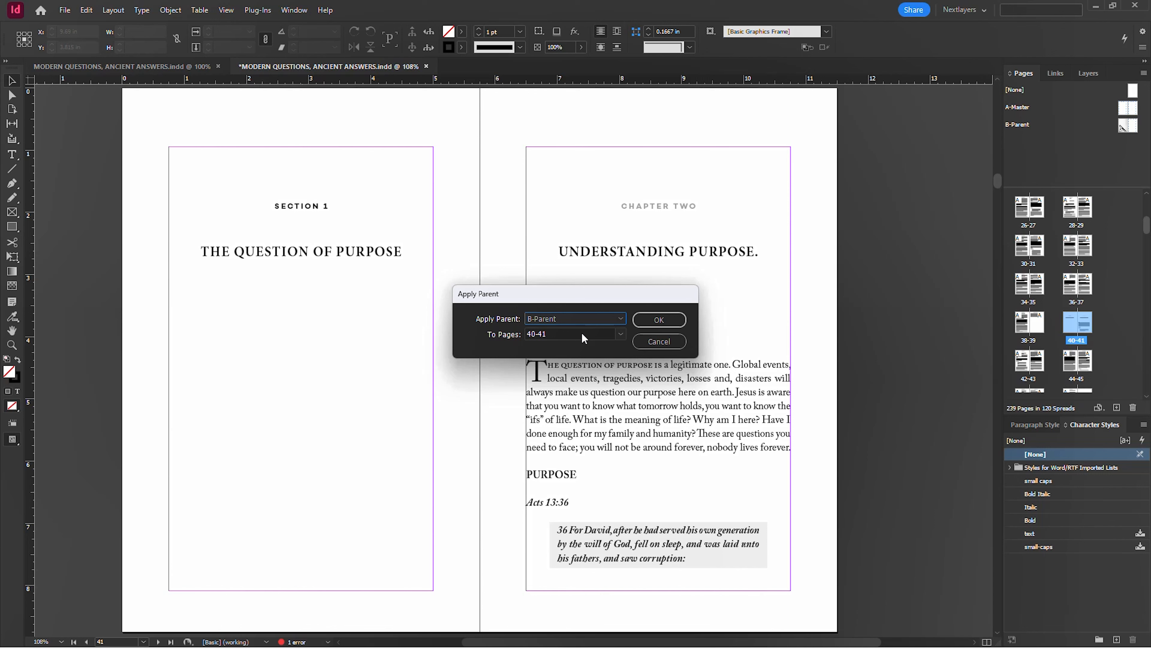
left_click(560, 336)
left_click(618, 333)
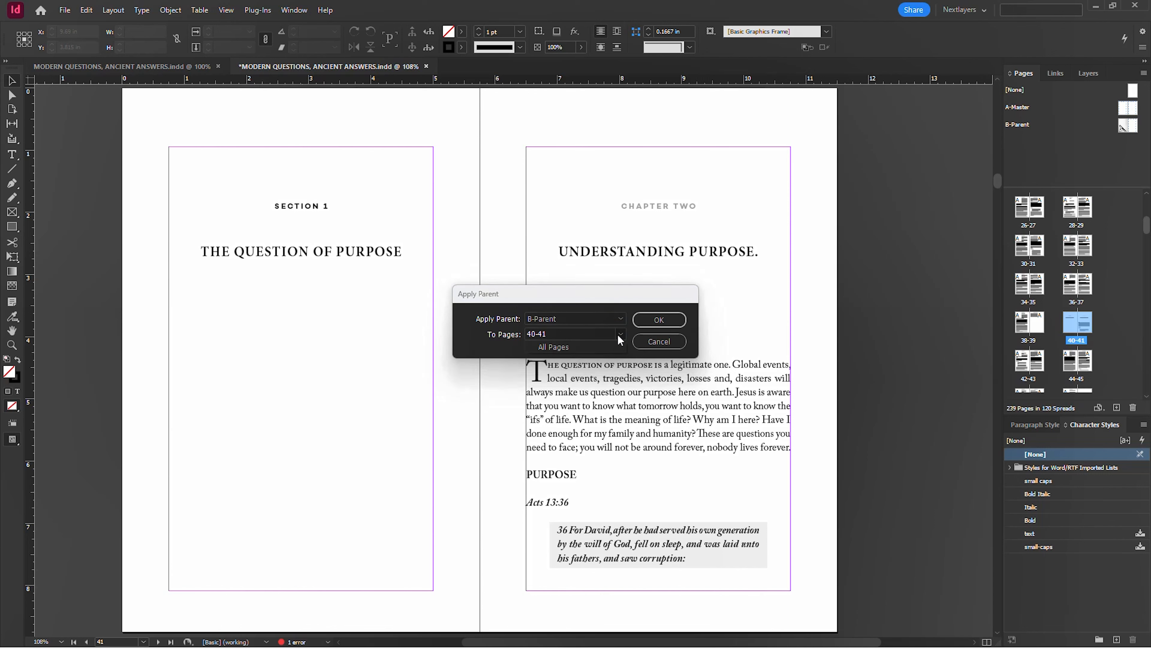
left_click(549, 334)
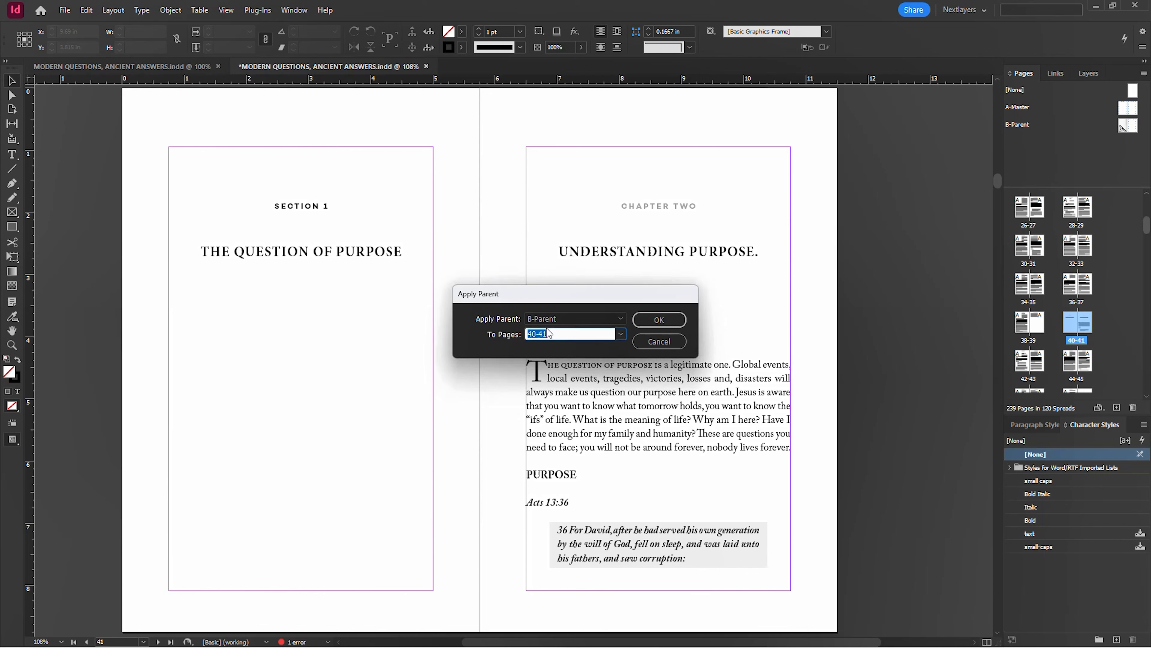
left_click(670, 319)
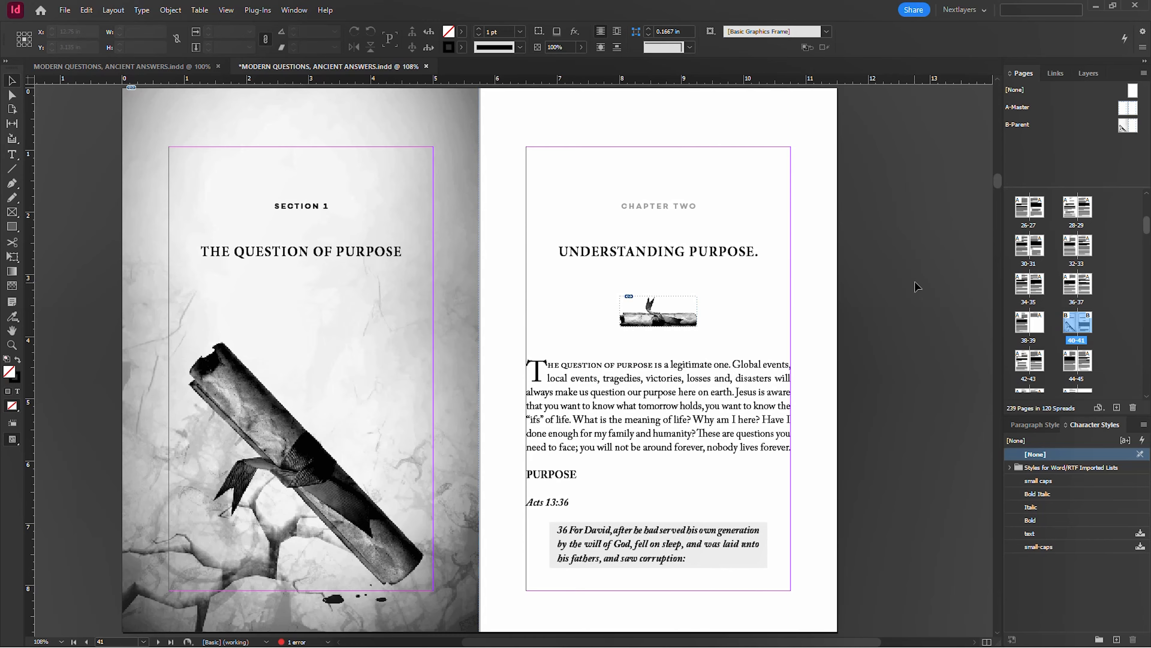
scroll(915, 283, "down", 12)
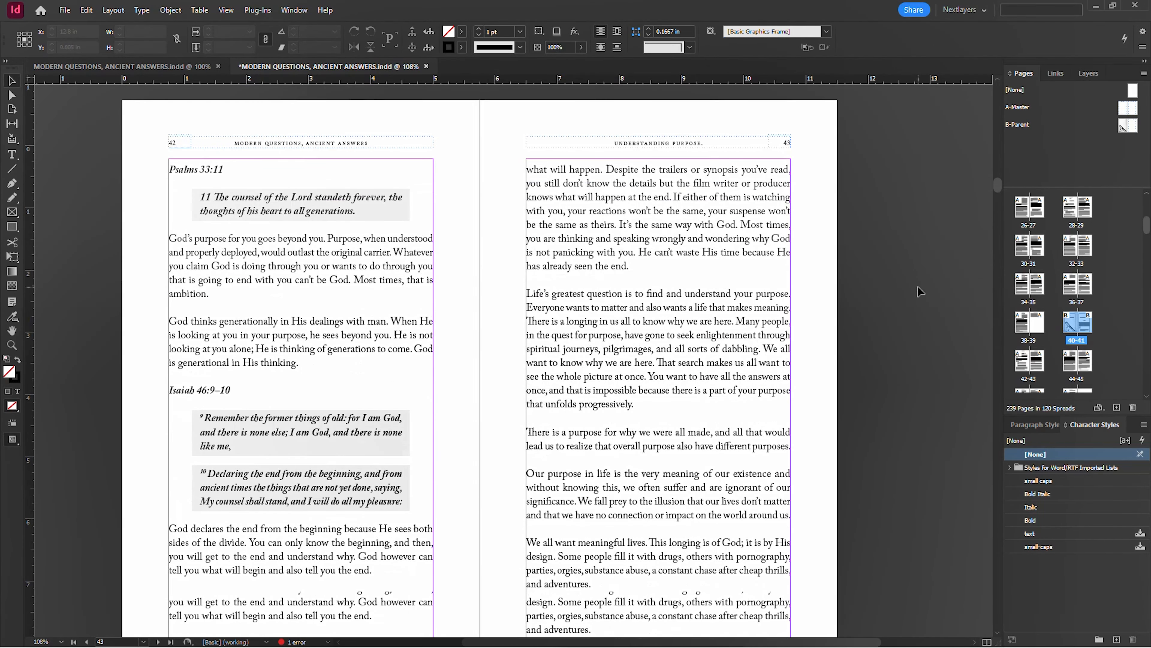
Apply the [None] parent to page 43 individually, then to the whole 42-43 spread using Apply Parent to Pages.
left_click_drag(486, 278, 526, 274)
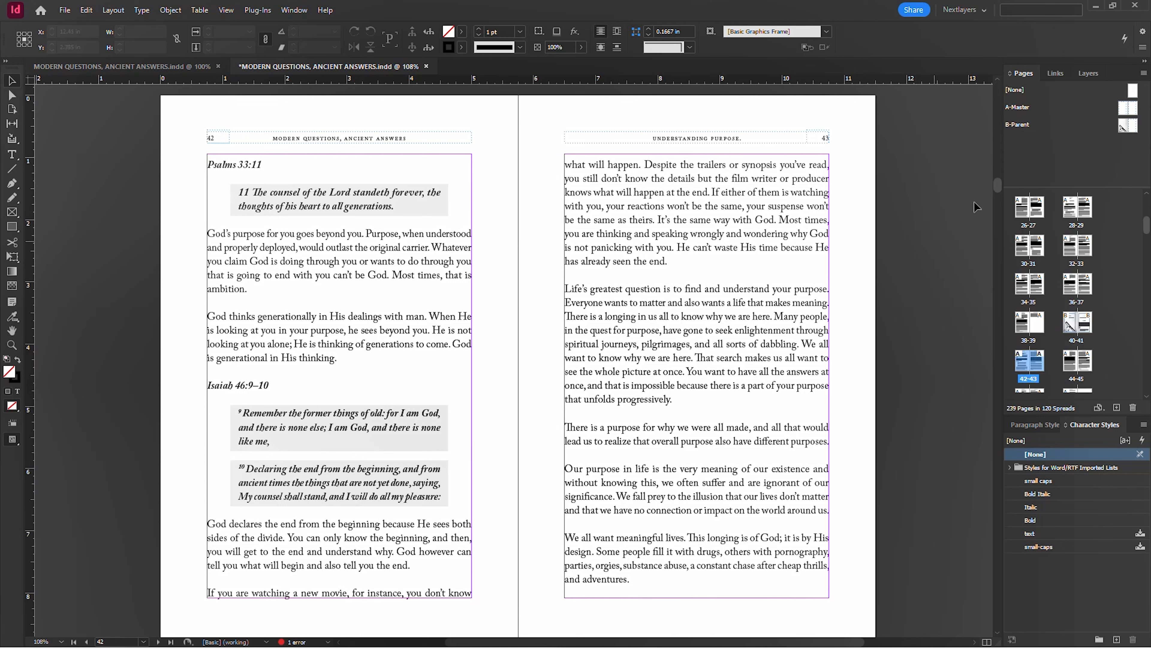
left_click_drag(1133, 91, 1038, 366)
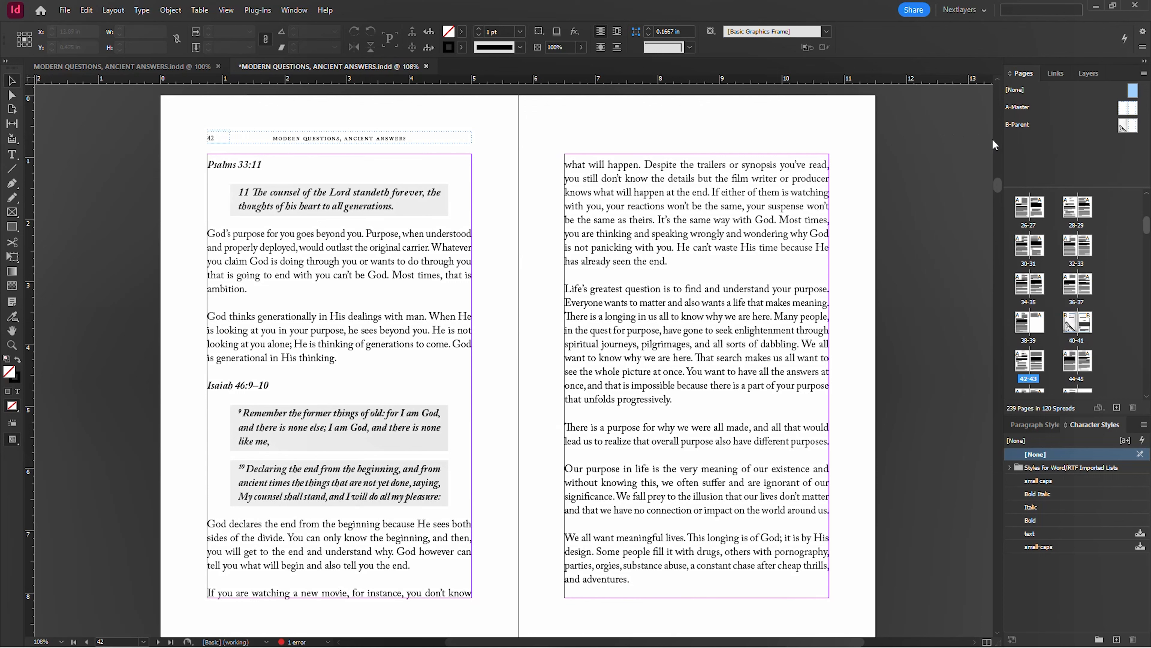
right_click(1027, 381)
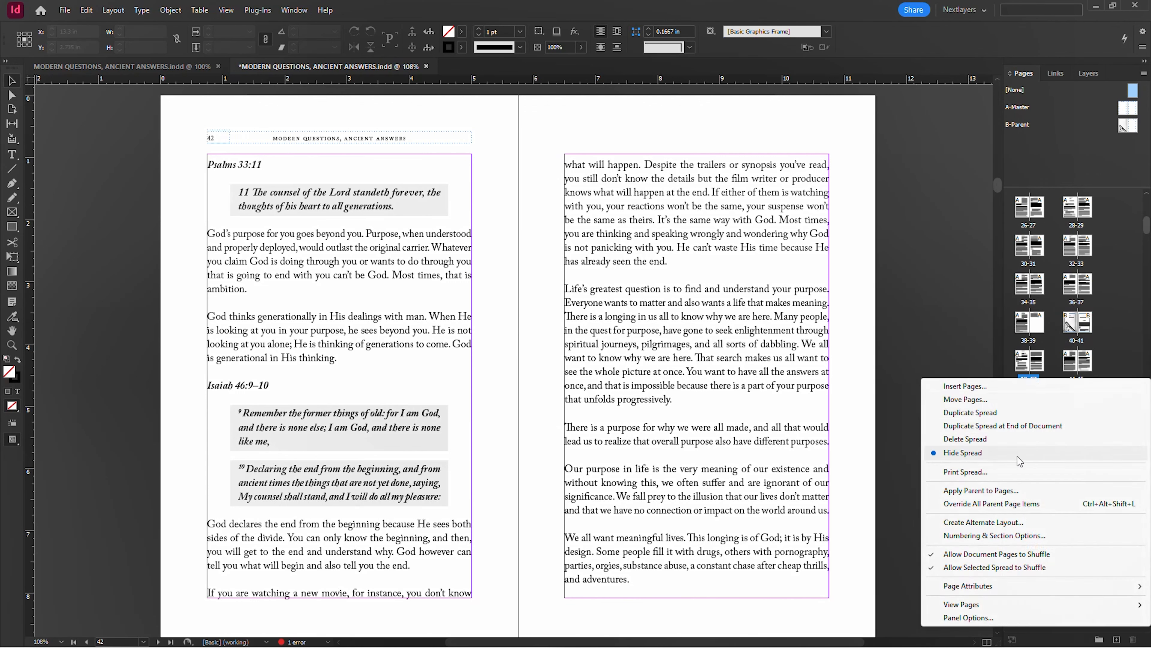
left_click(1007, 492)
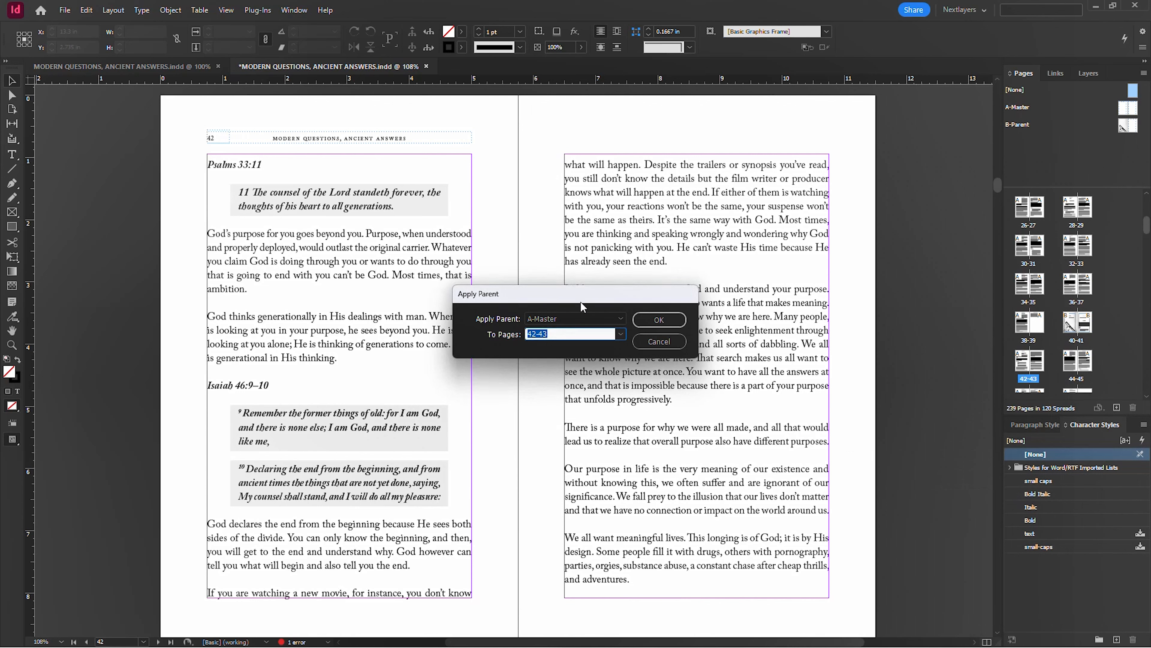
left_click(579, 318)
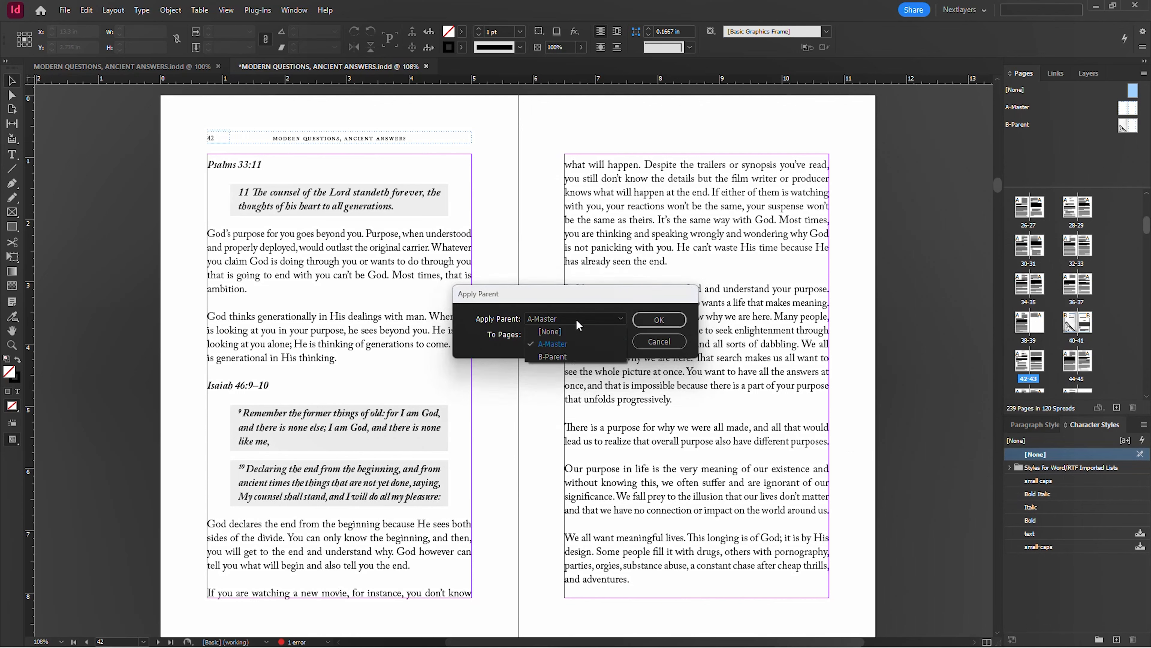
left_click(560, 330)
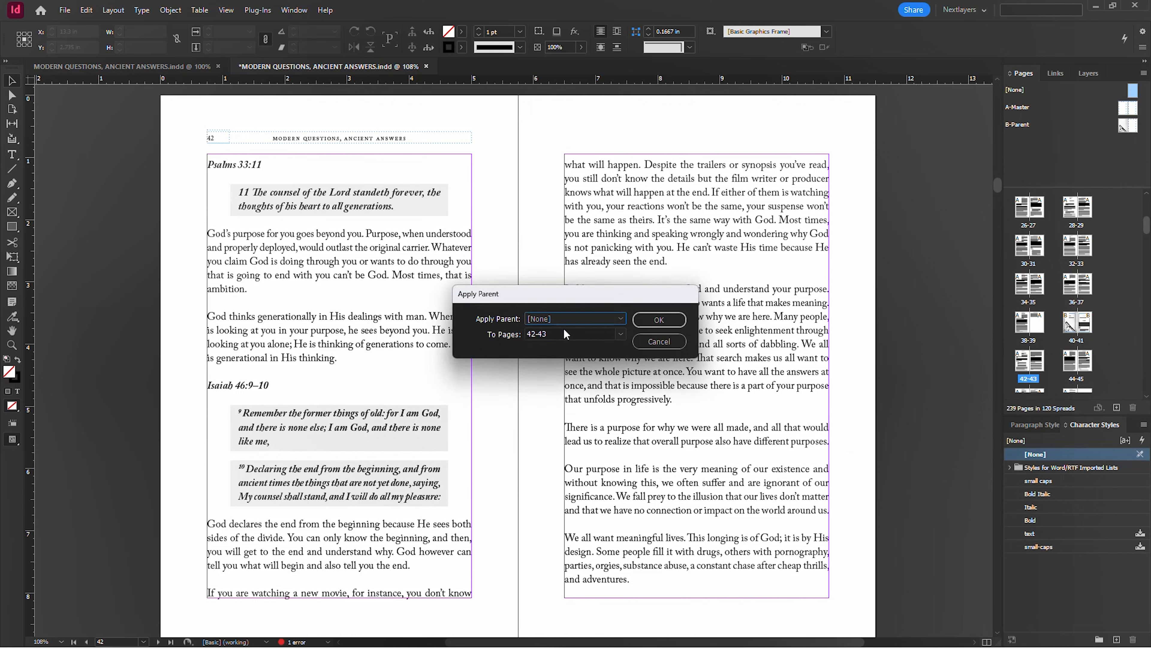
left_click(674, 319)
scroll(910, 261, "down", 5)
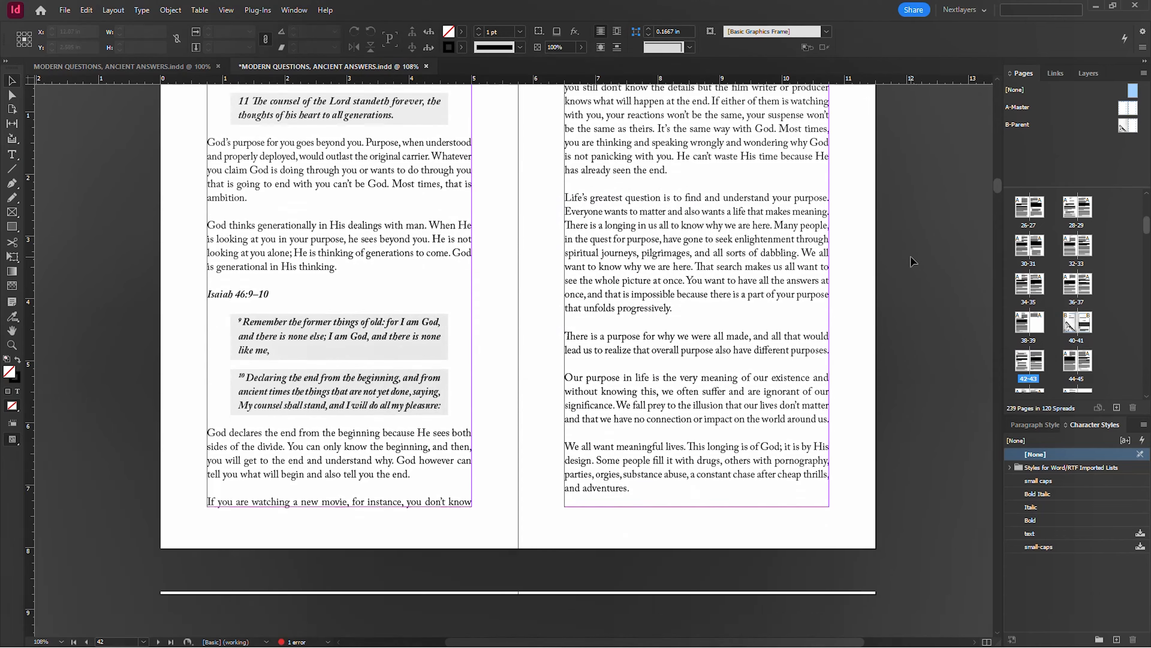
scroll(910, 259, "up", 7)
scroll(911, 256, "up", 1)
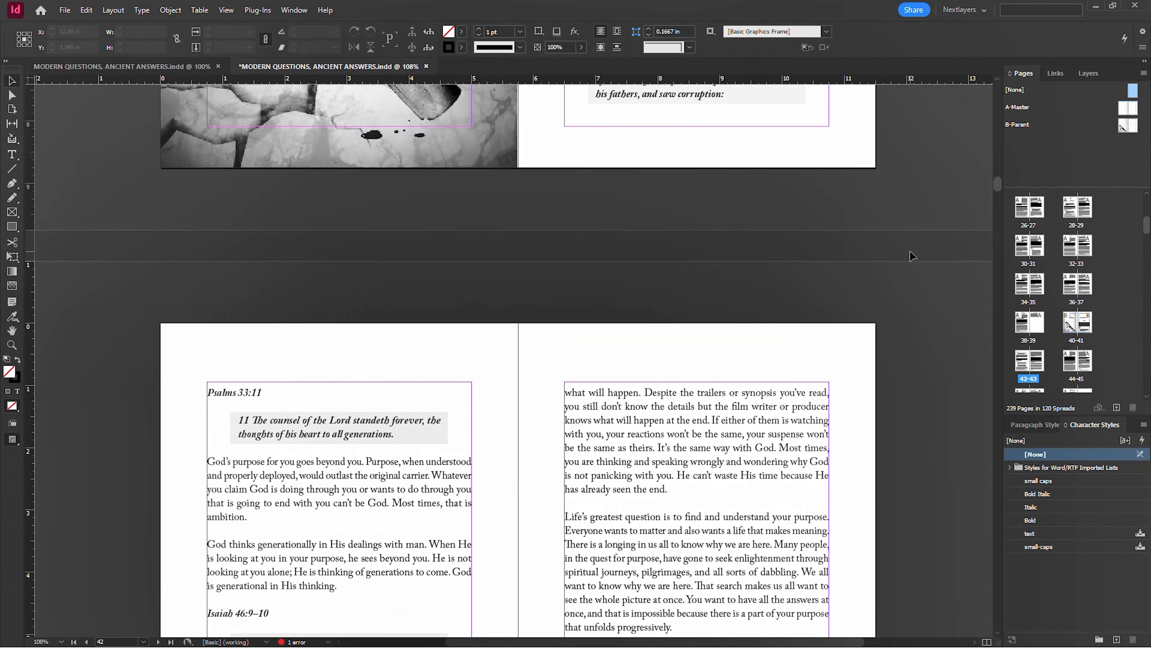
scroll(911, 254, "down", 7)
scroll(911, 255, "down", 1)
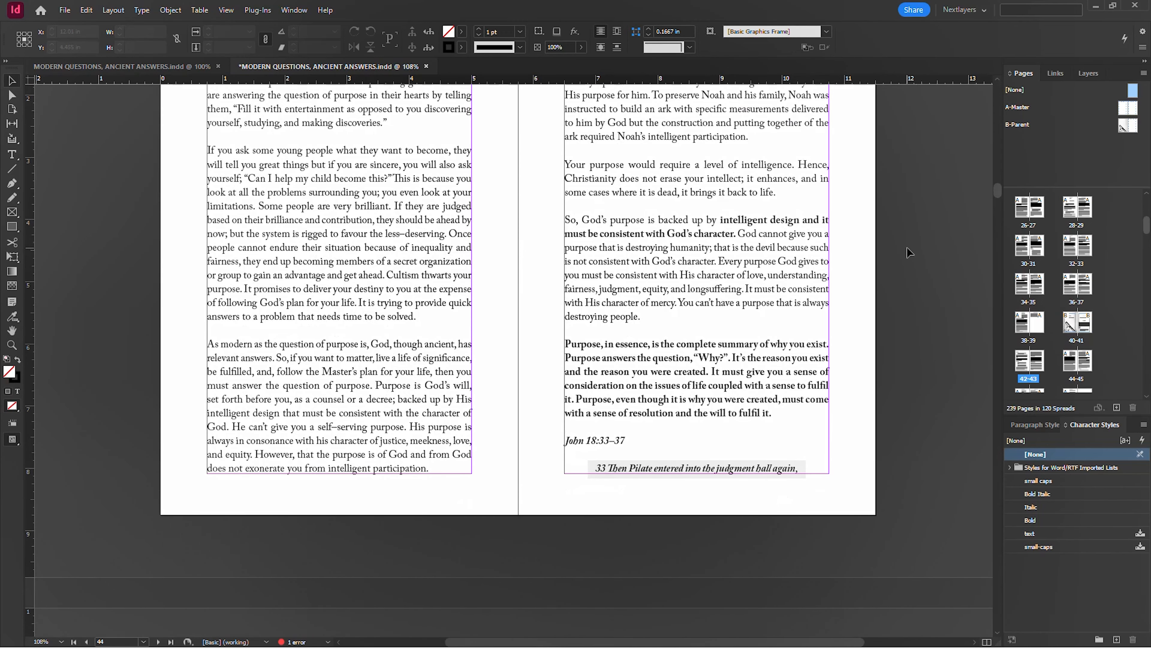
Examine the back matter from the Conclusion opener on spread 234-235 through page 239 for headers and page numbers.
scroll(908, 252, "down", 15)
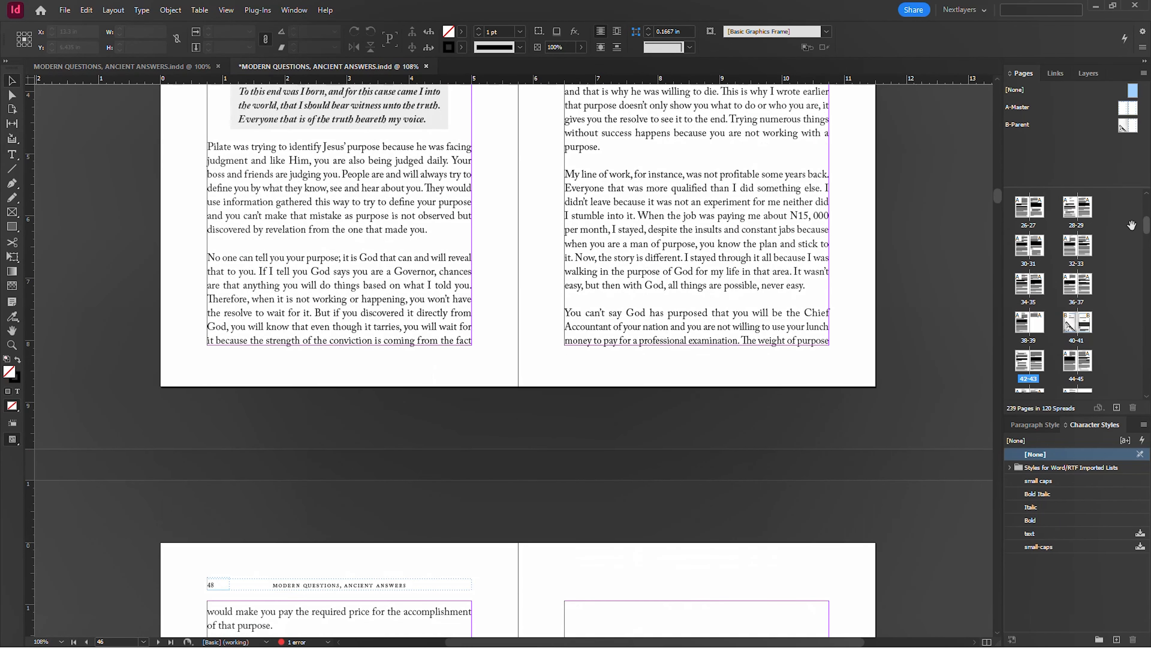
left_click_drag(1146, 225, 1144, 388)
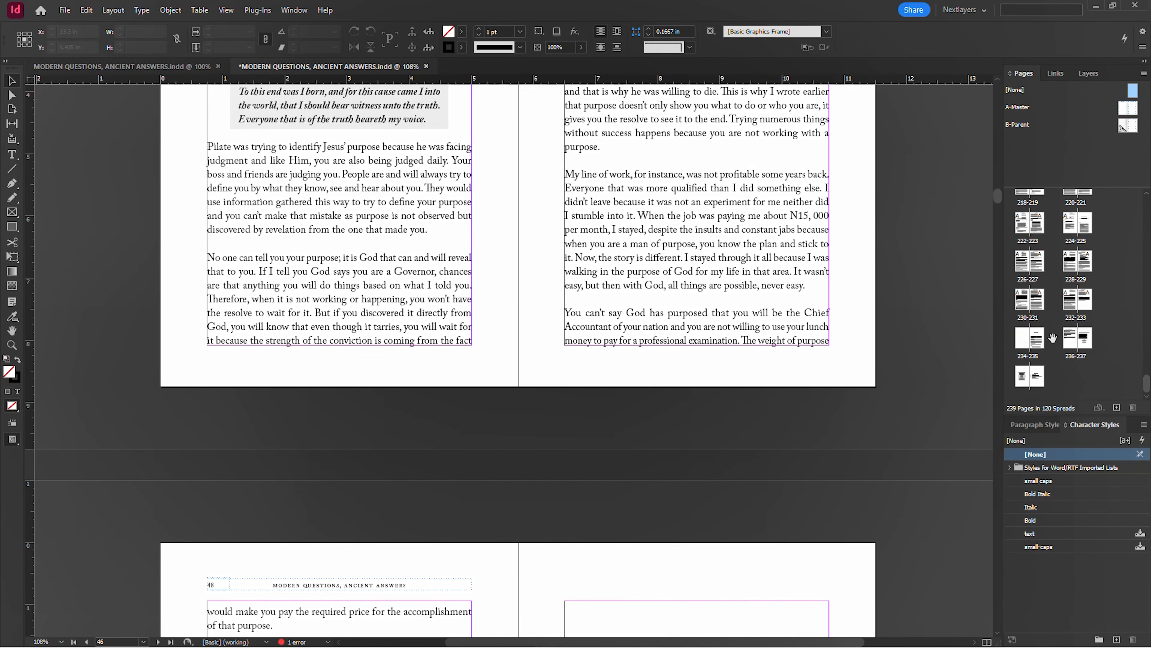
double_click(1030, 341)
left_click_drag(691, 299, 484, 275)
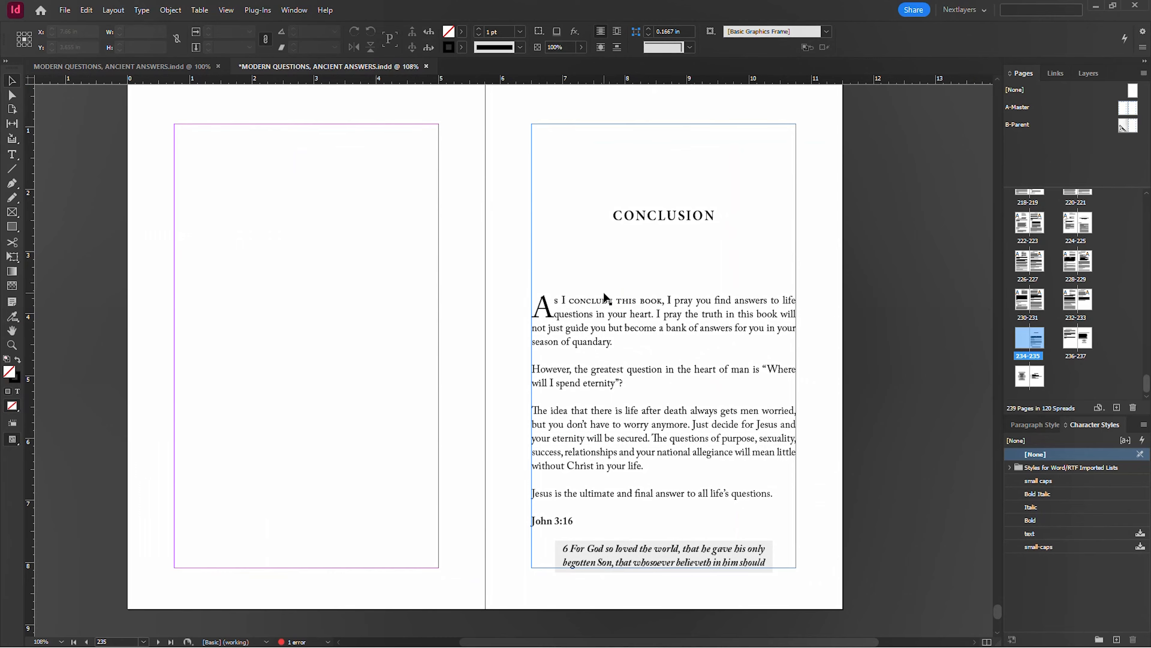
scroll(621, 296, "down", 5)
scroll(623, 295, "up", 2)
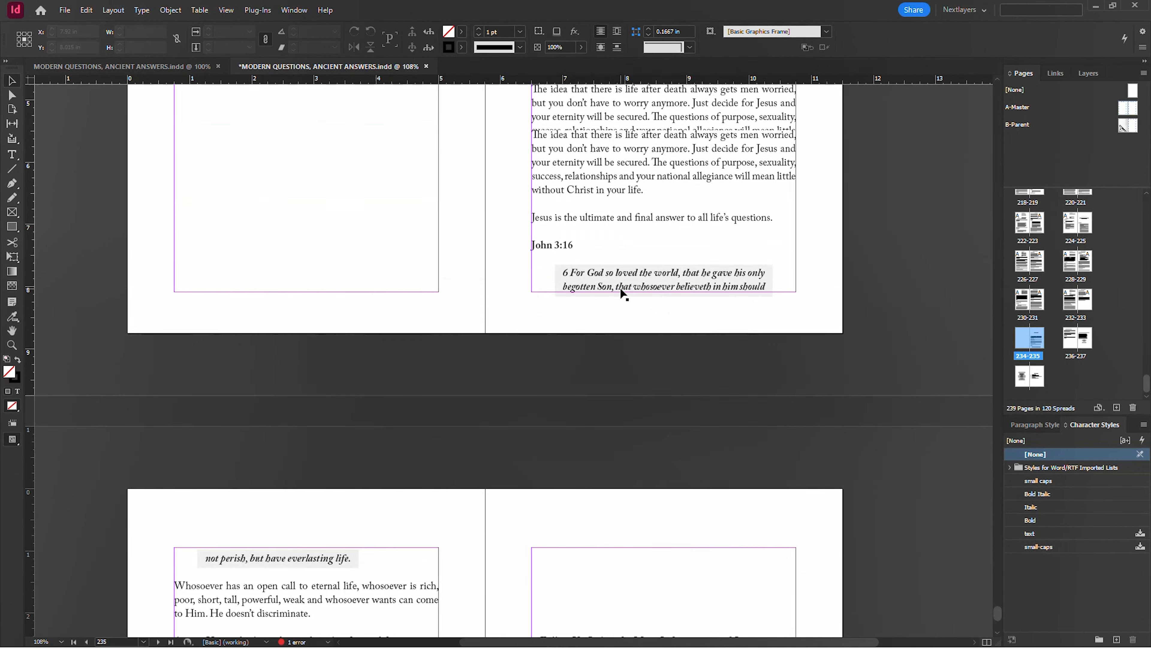
scroll(621, 293, "up", 3)
scroll(622, 293, "down", 6)
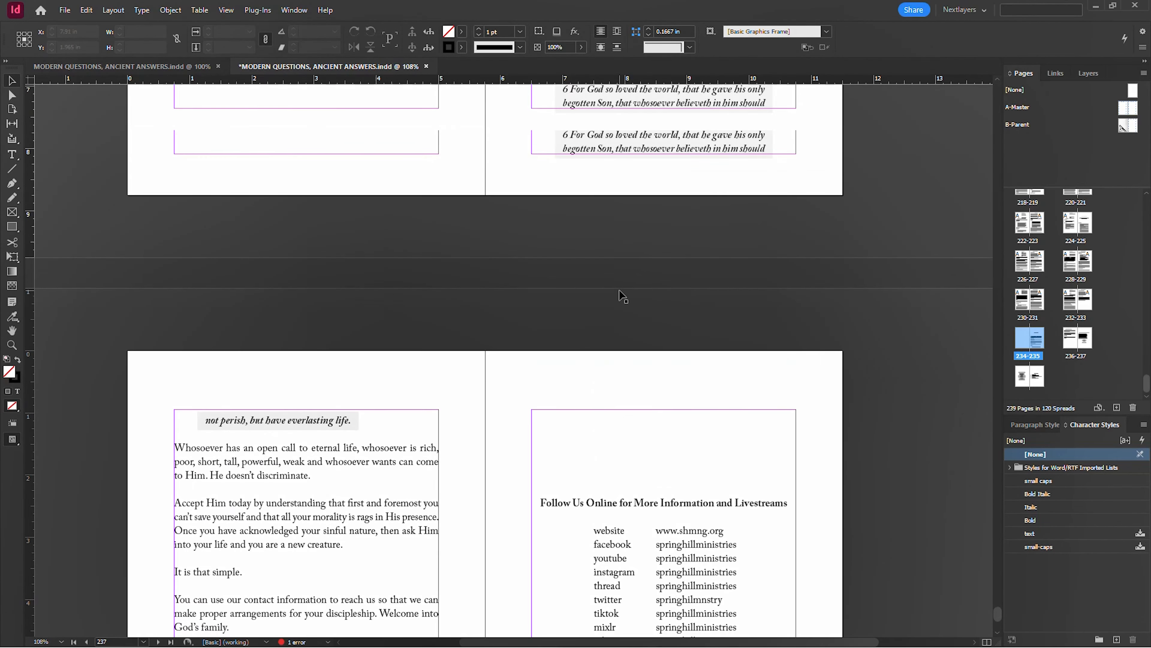
scroll(624, 296, "up", 5)
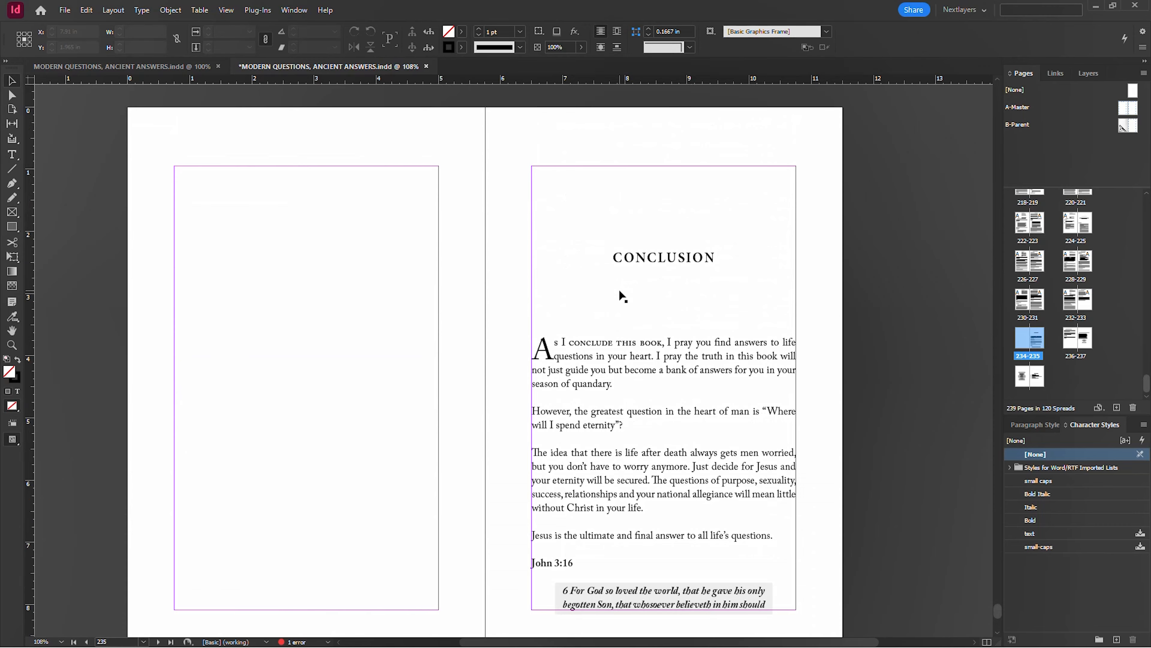
scroll(619, 291, "down", 5)
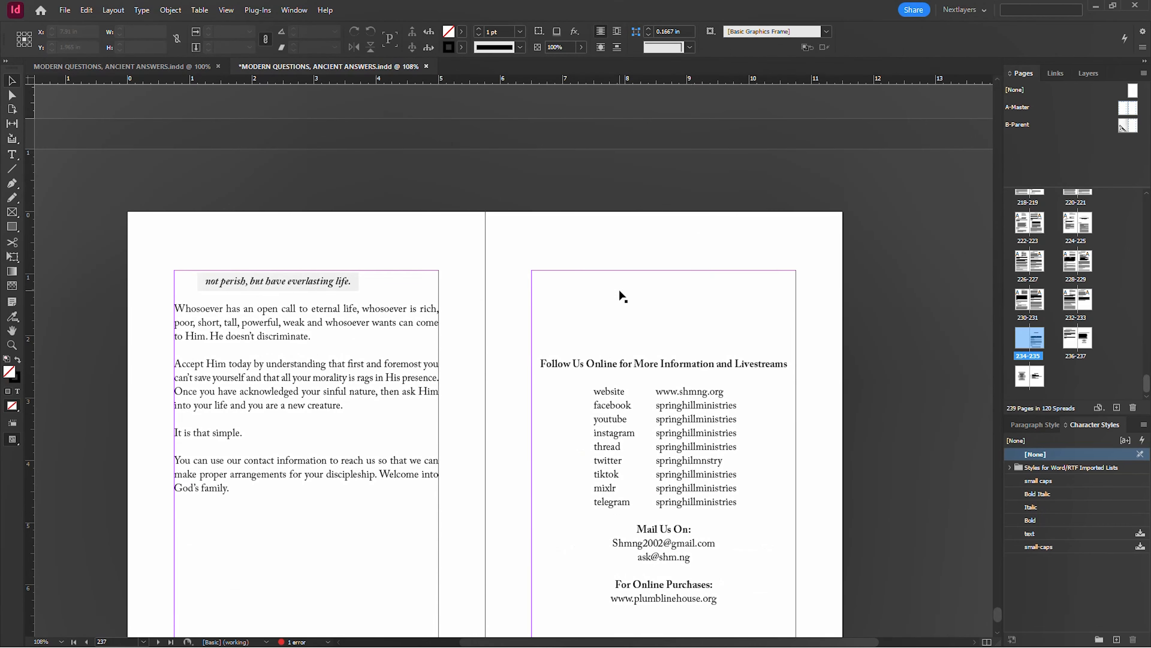
scroll(620, 293, "down", 8)
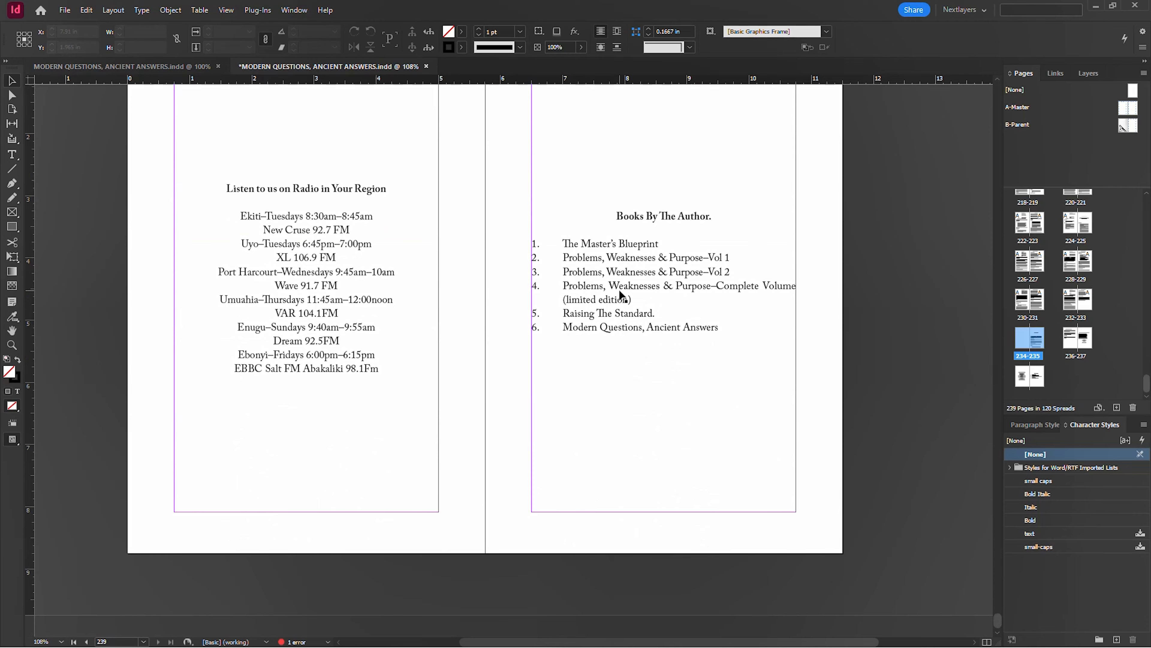
scroll(619, 293, "up", 8)
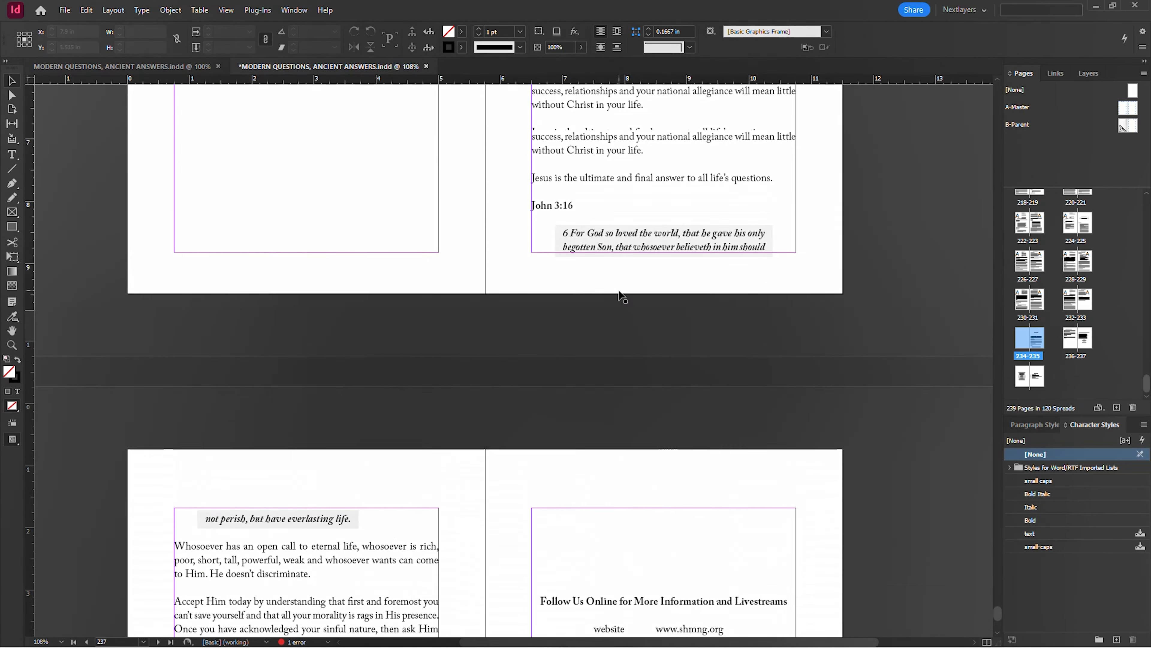
scroll(619, 292, "down", 4)
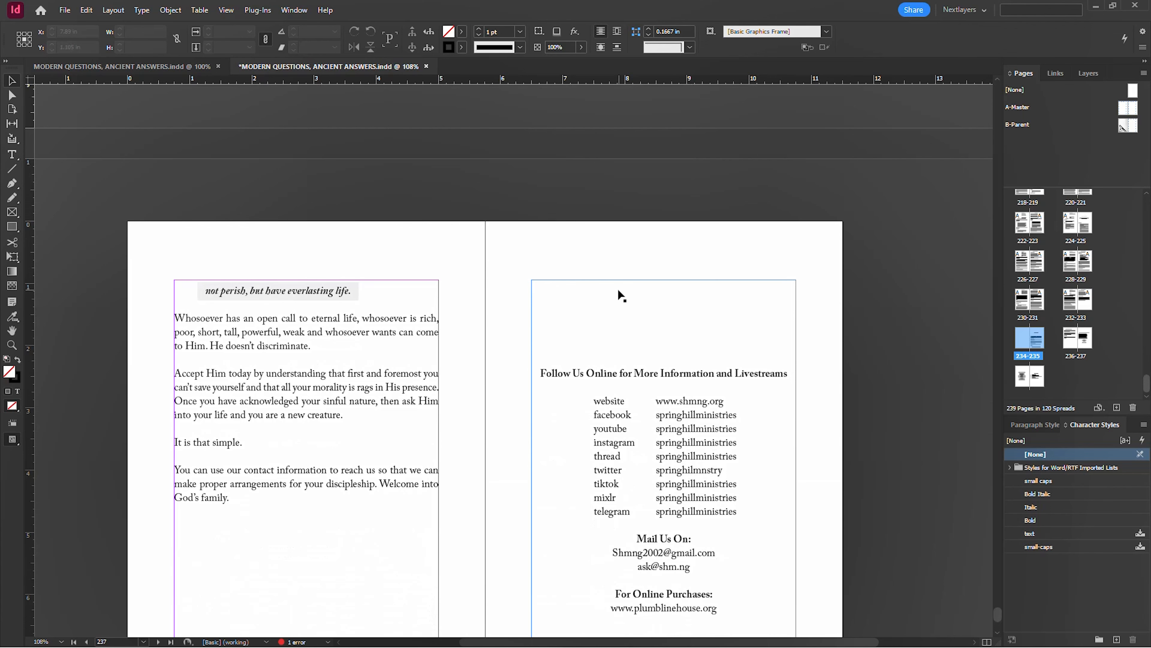
Duplicate the A-Master parent spread and move the copy below B-Parent in the parent list.
double_click(1028, 110)
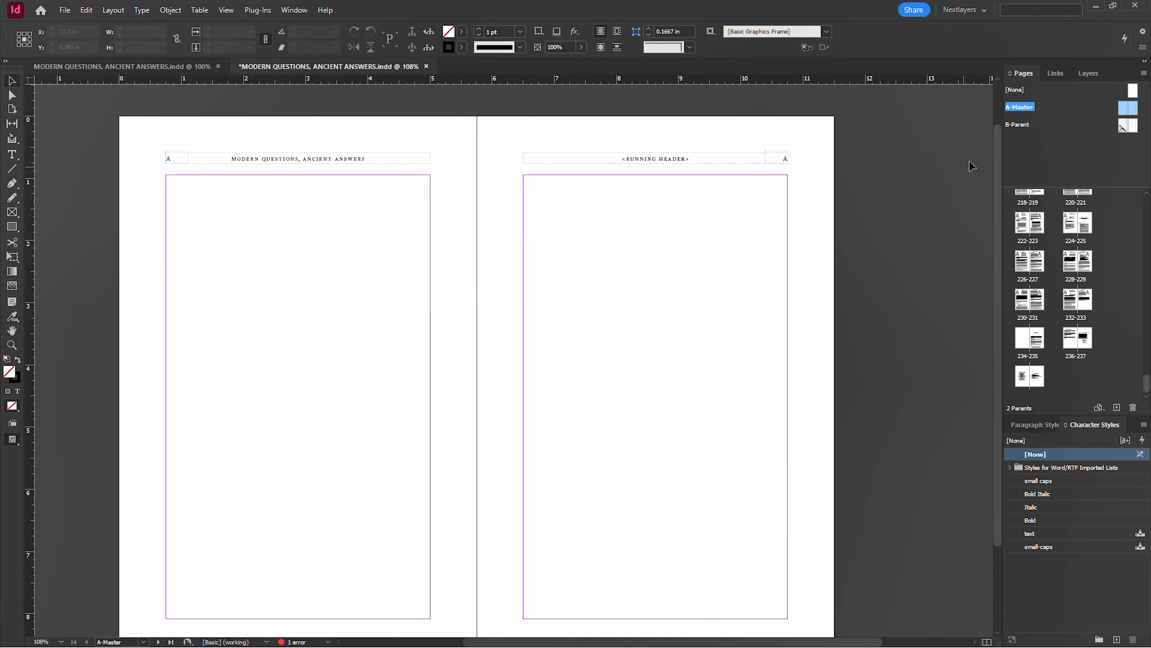
right_click(1016, 109)
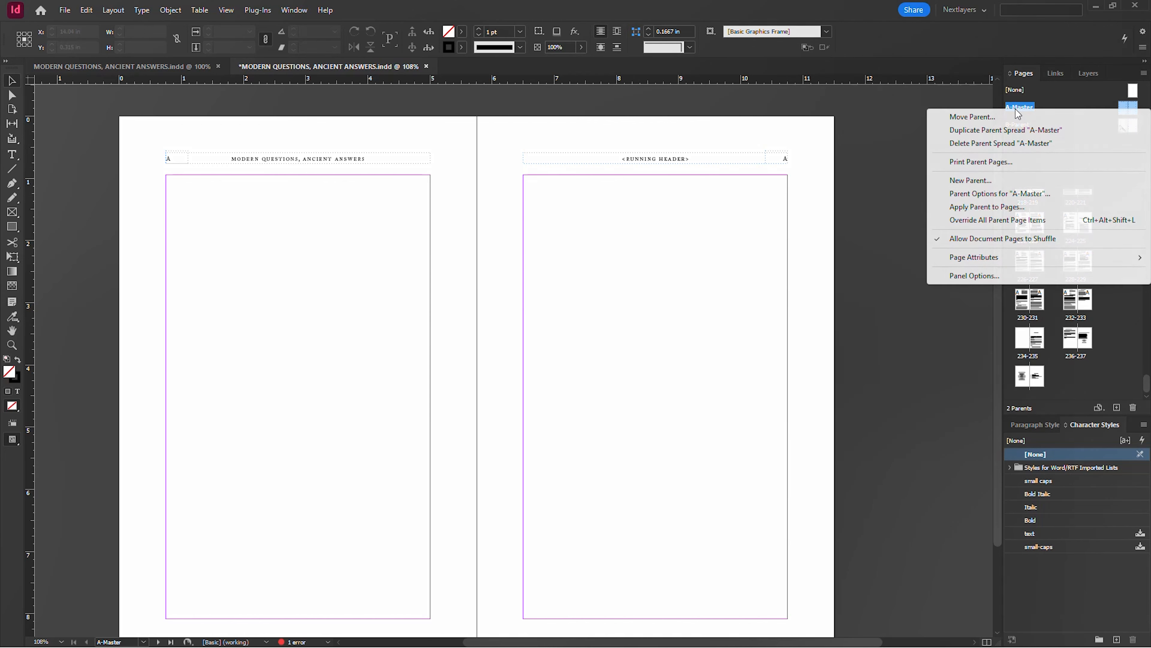
left_click(1008, 134)
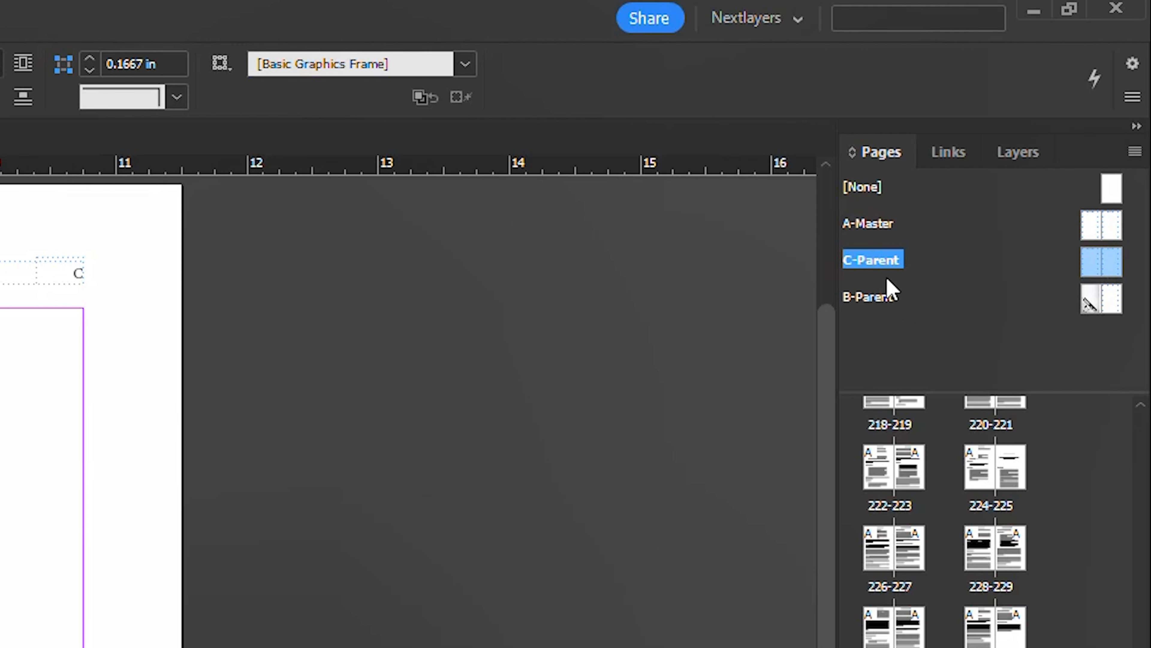
left_click_drag(860, 267, 863, 313)
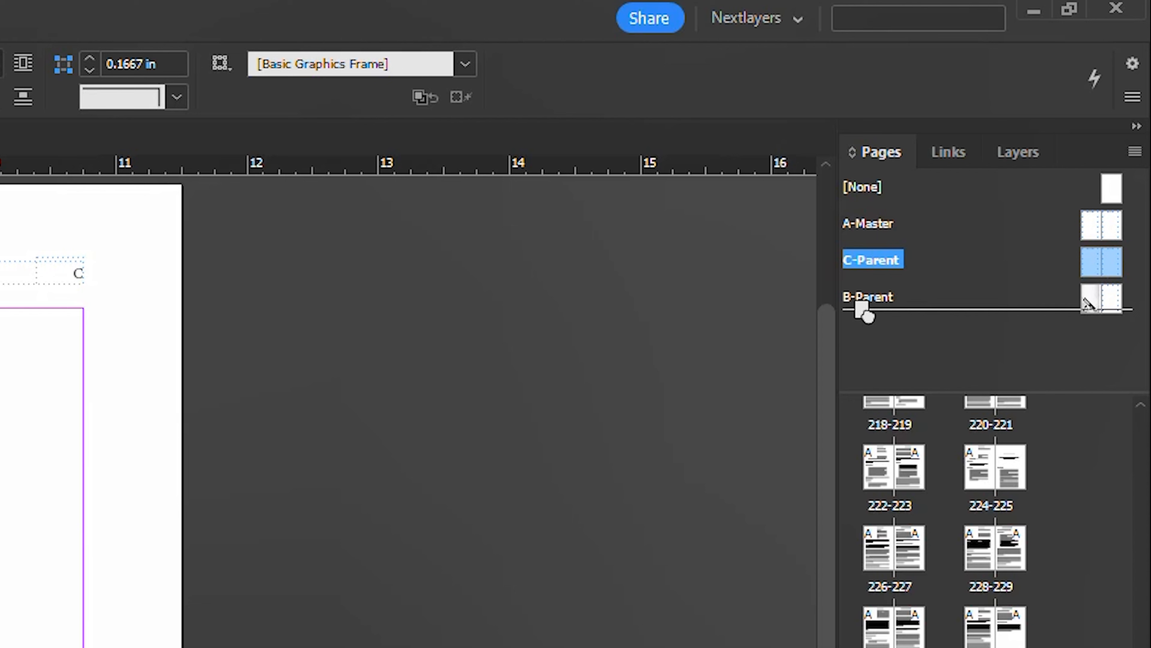
left_click_drag(862, 312, 863, 312)
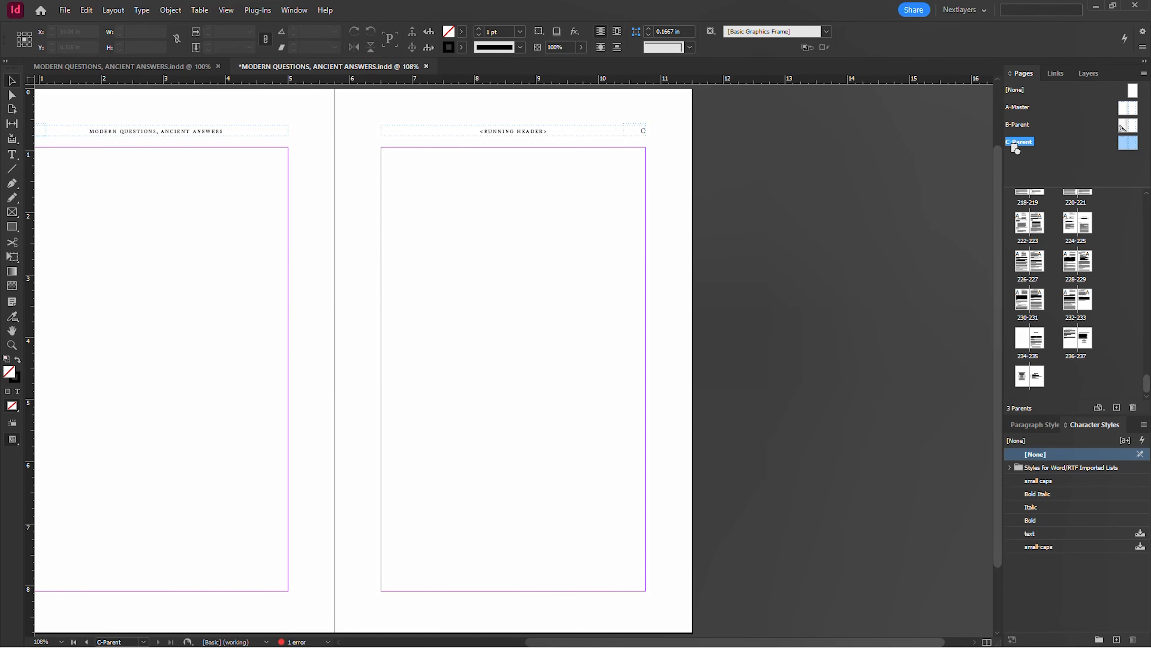
Delete the running header and book title frames from C-Parent, keeping the page number frames on both pages.
left_click_drag(332, 191, 467, 196)
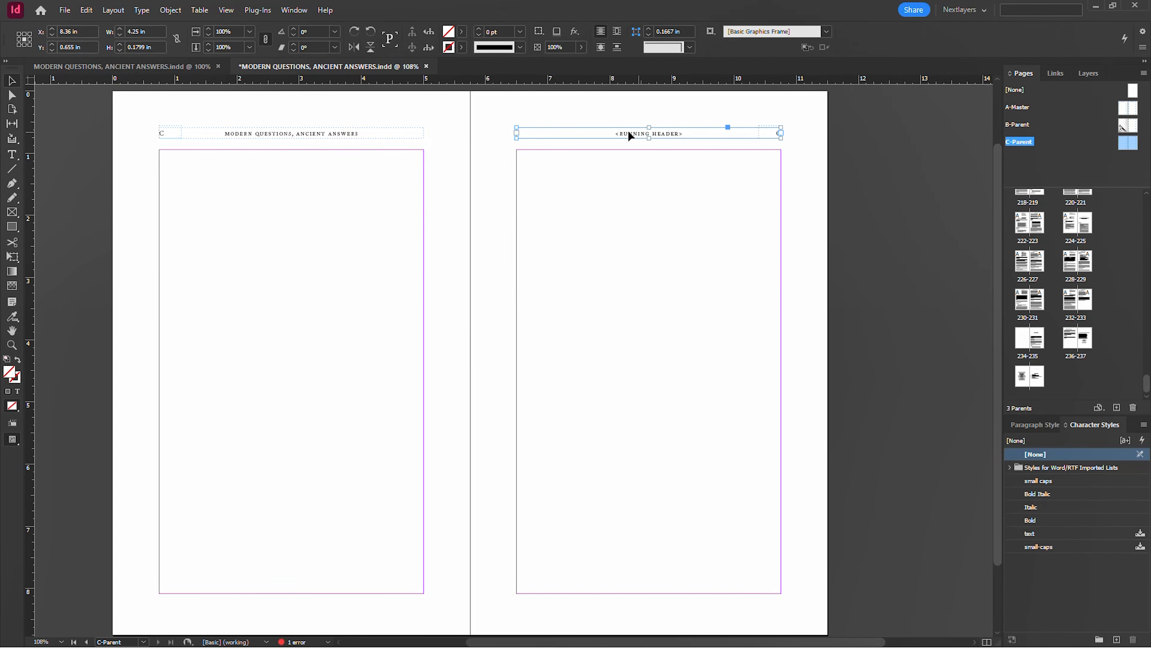
key("Delete")
left_click(380, 132)
key("Delete")
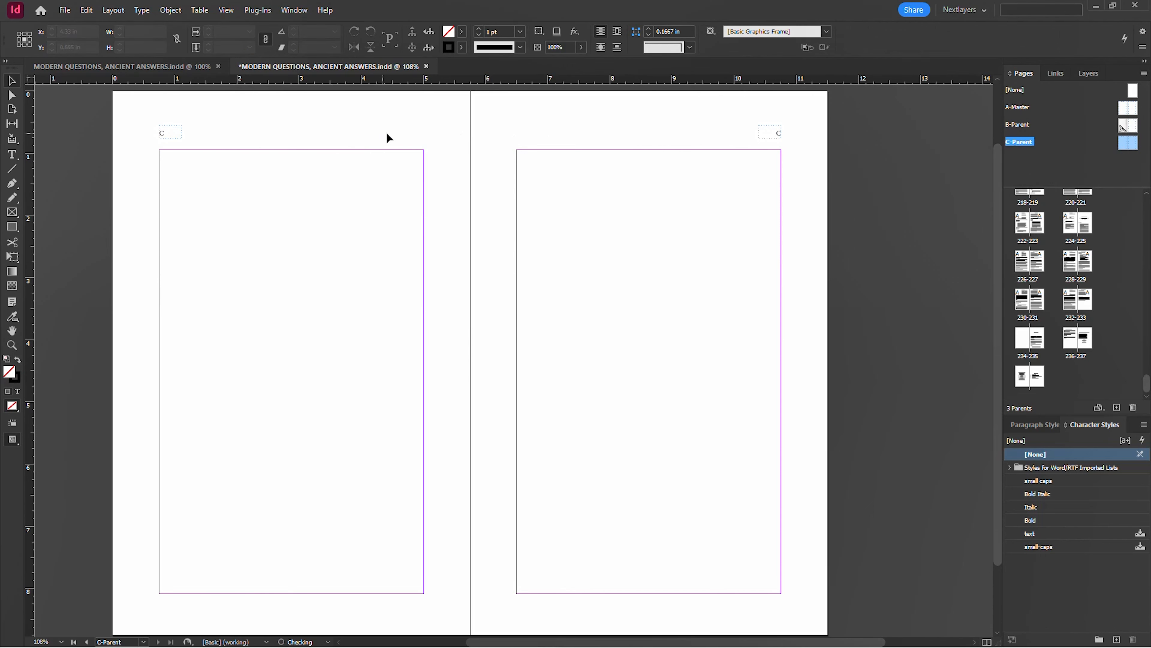
Select the spreads from 234-235 to the document's end and apply C-Parent to pages 234-239.
double_click(1077, 355)
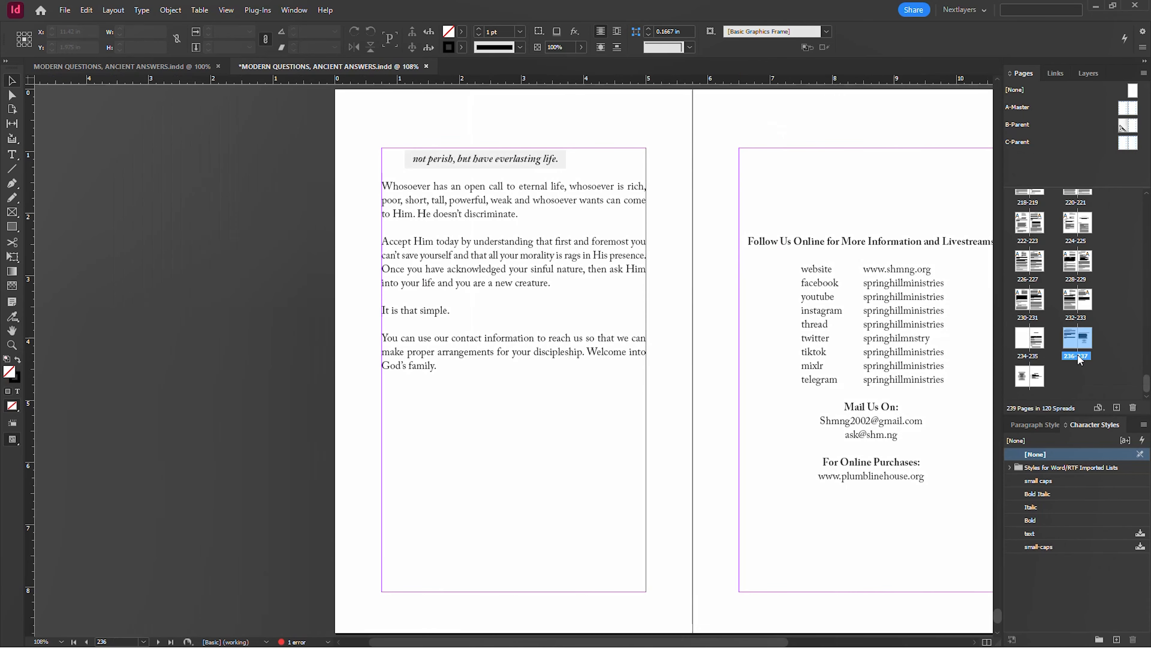
left_click_drag(702, 330, 529, 300)
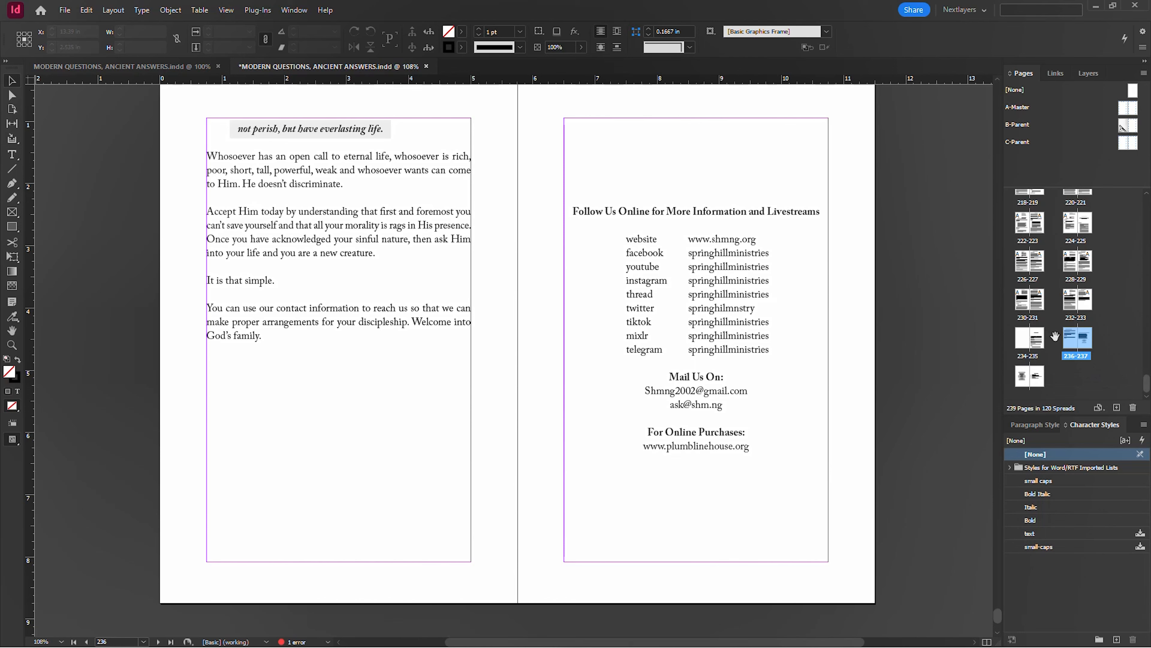
double_click(1030, 357)
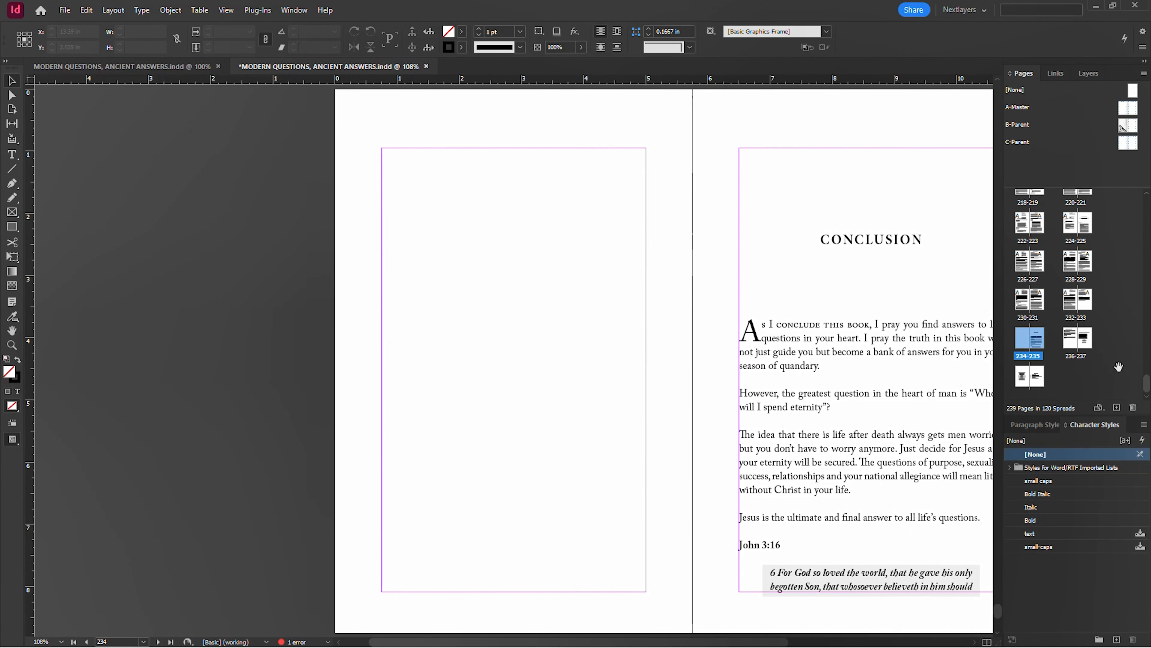
left_click(1036, 381, "shift")
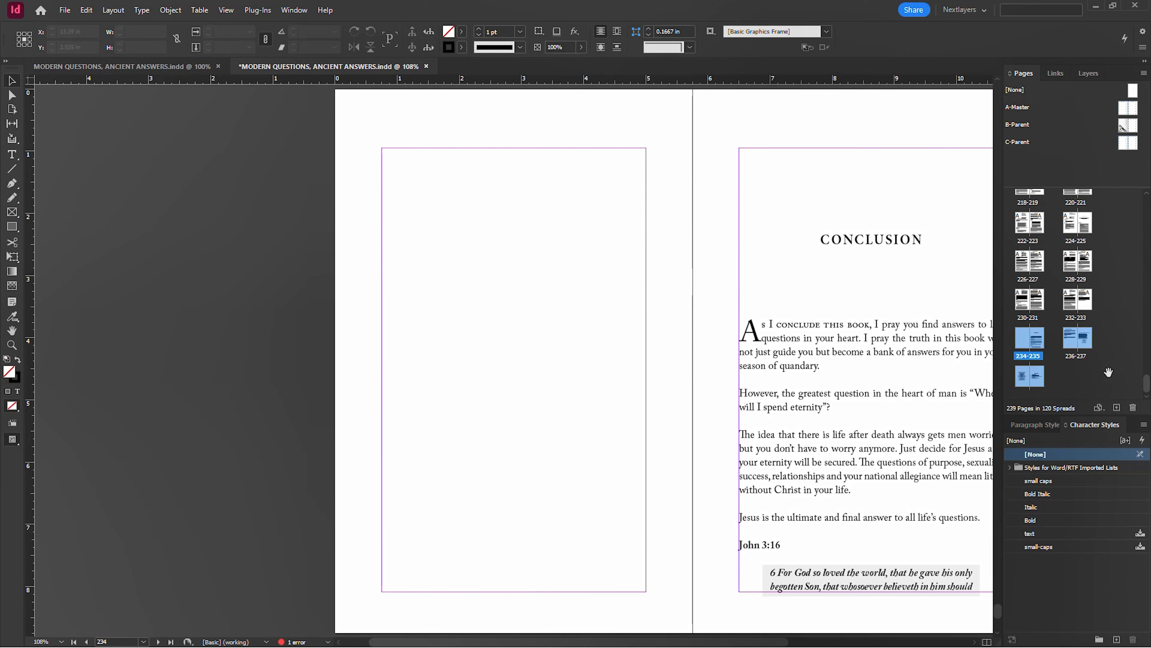
right_click(1033, 357)
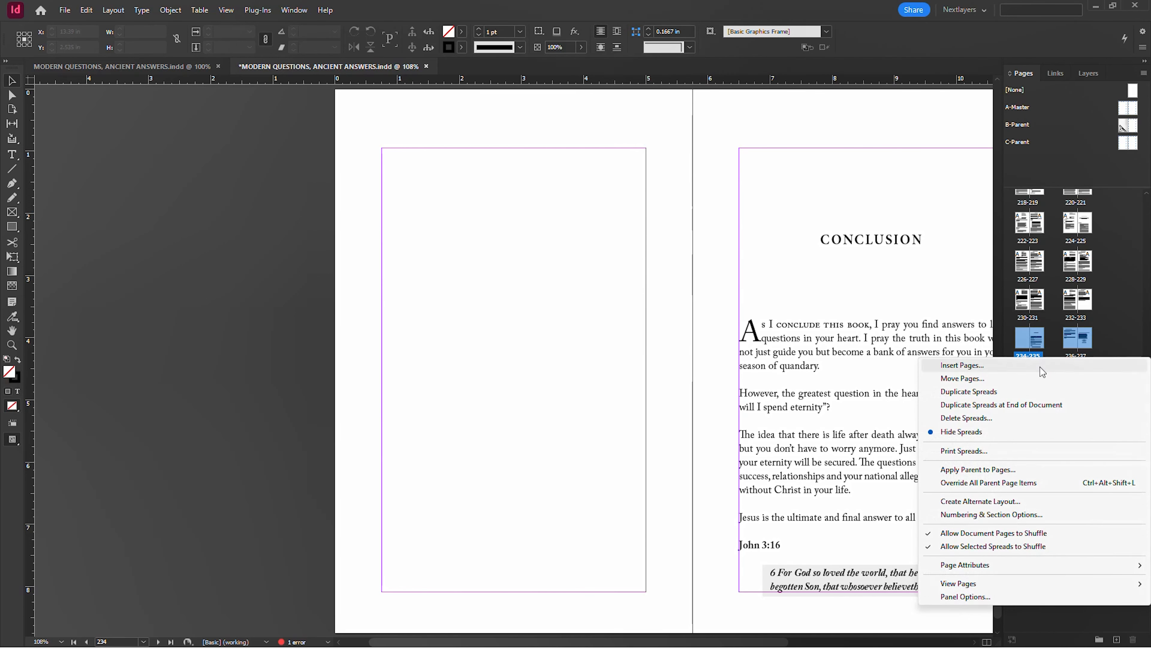
left_click(1021, 470)
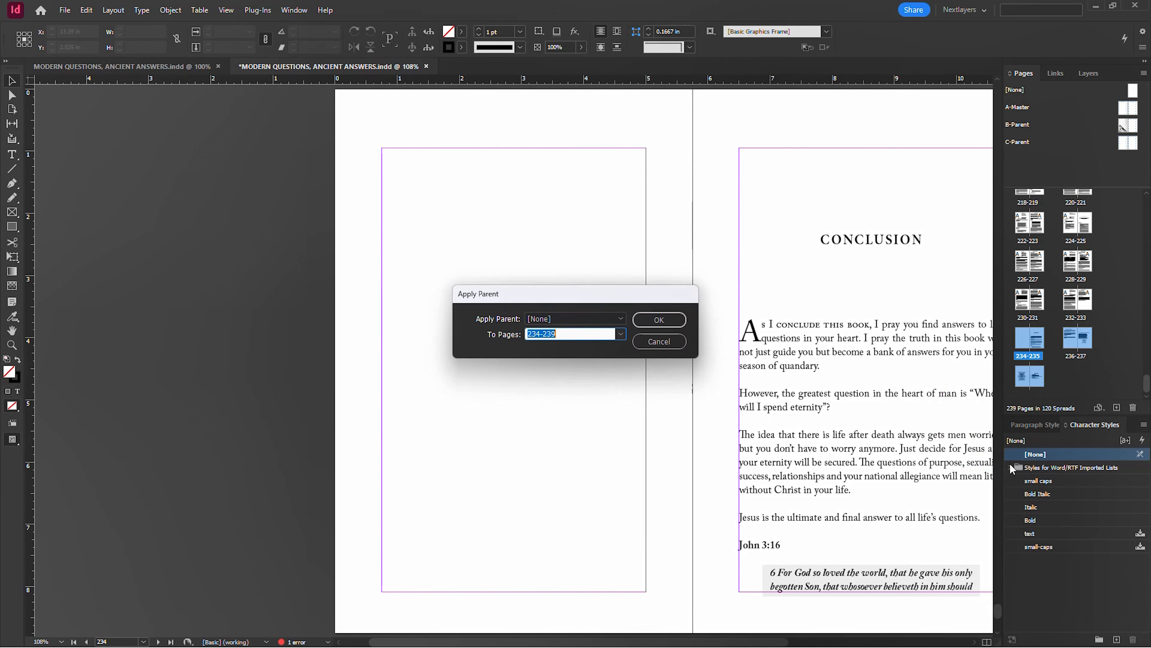
left_click(616, 320)
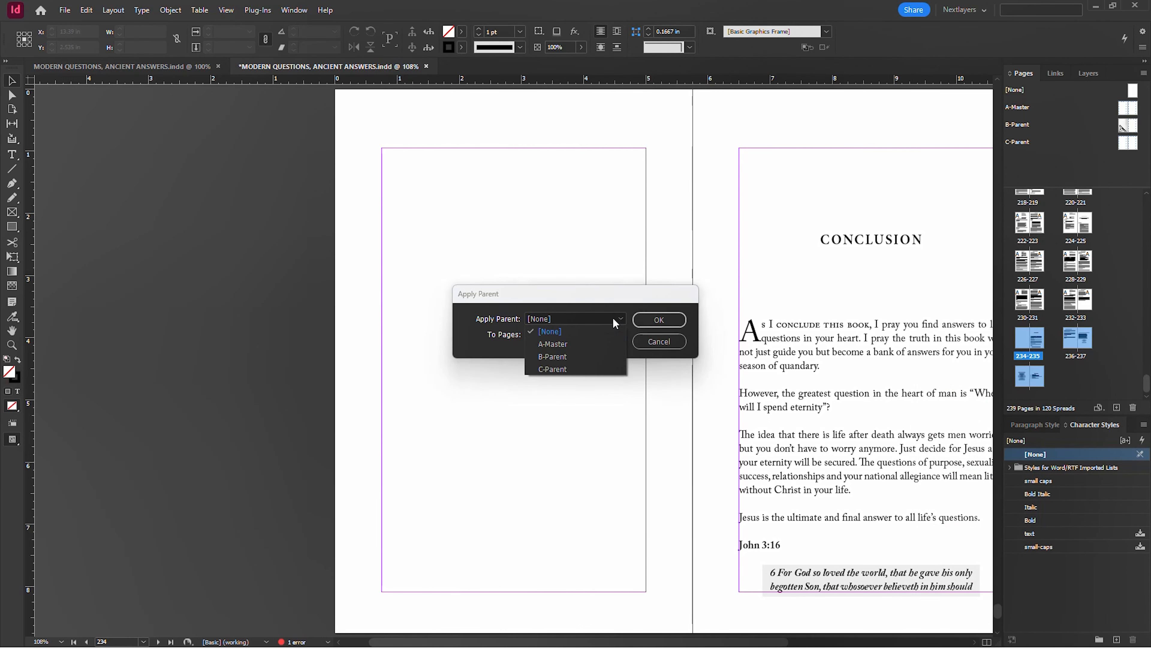
left_click(565, 370)
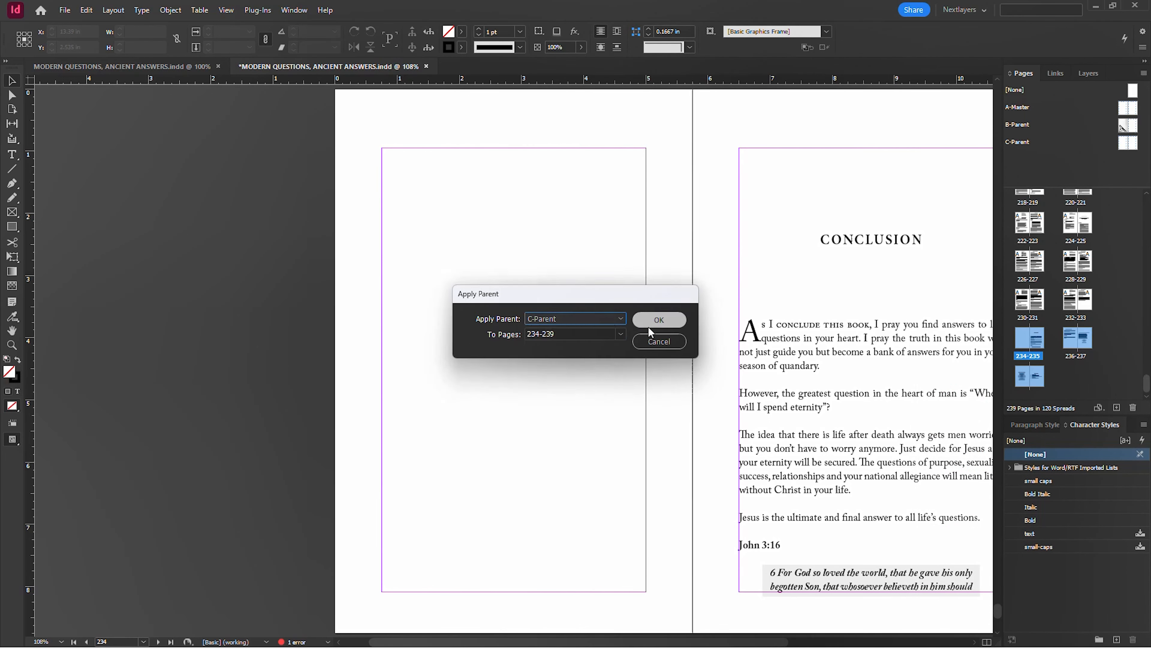
left_click(662, 324)
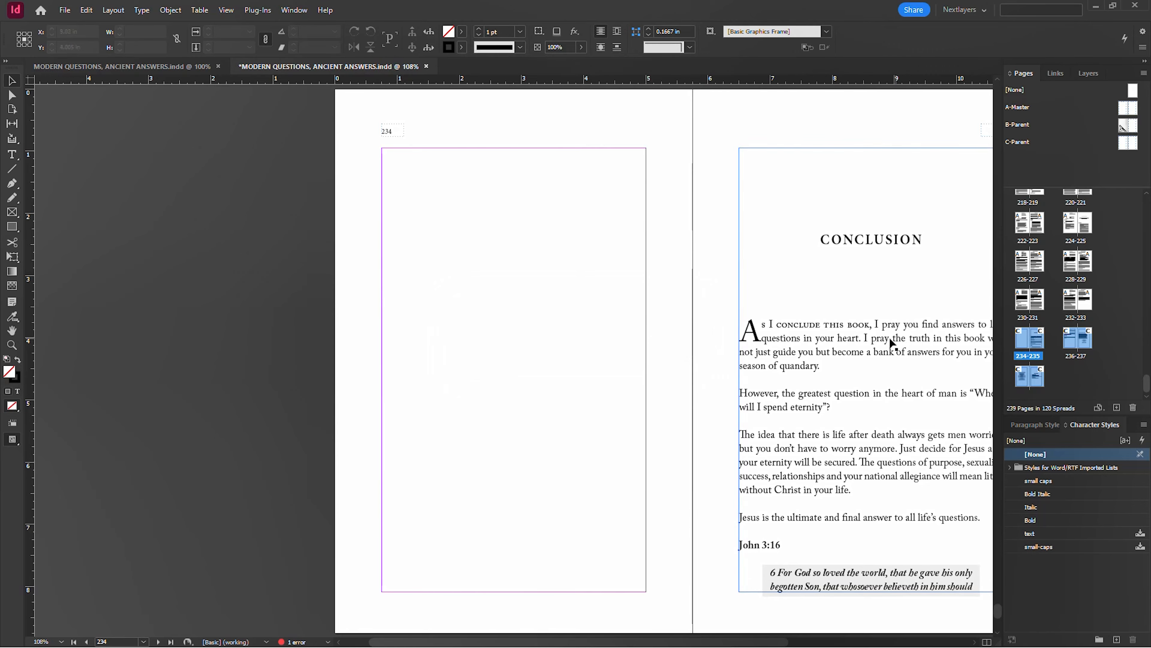
Examine pages 234 to 237 to check the headers and page numbers after applying C-Parent.
left_click_drag(826, 313, 605, 297)
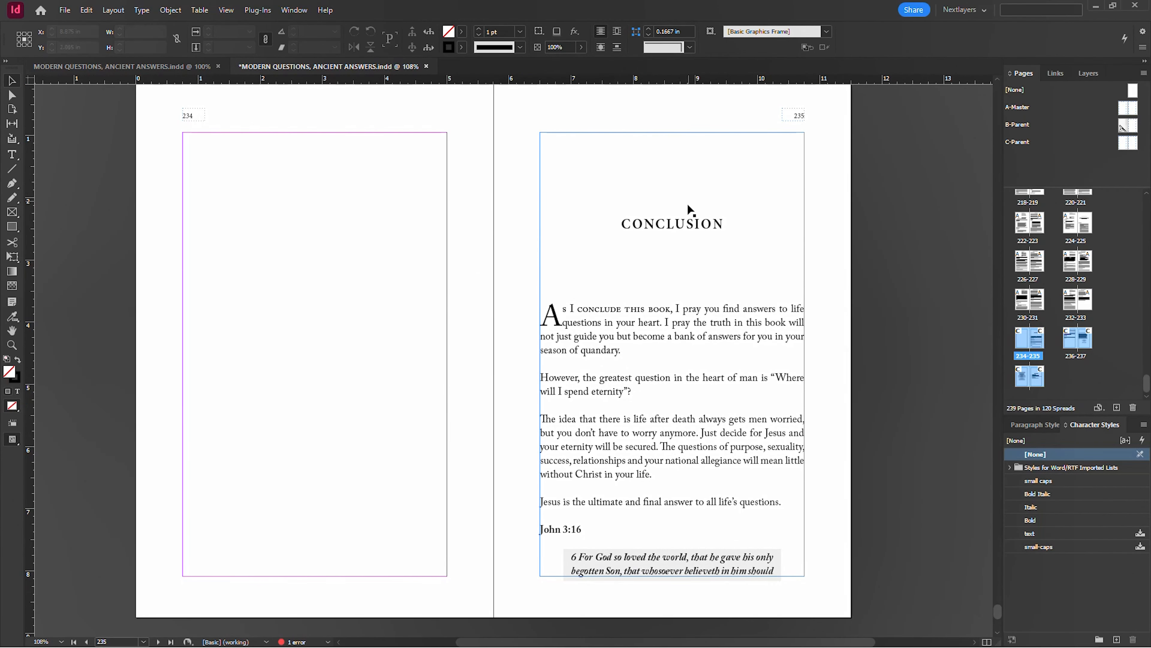
scroll(688, 213, "down", 10)
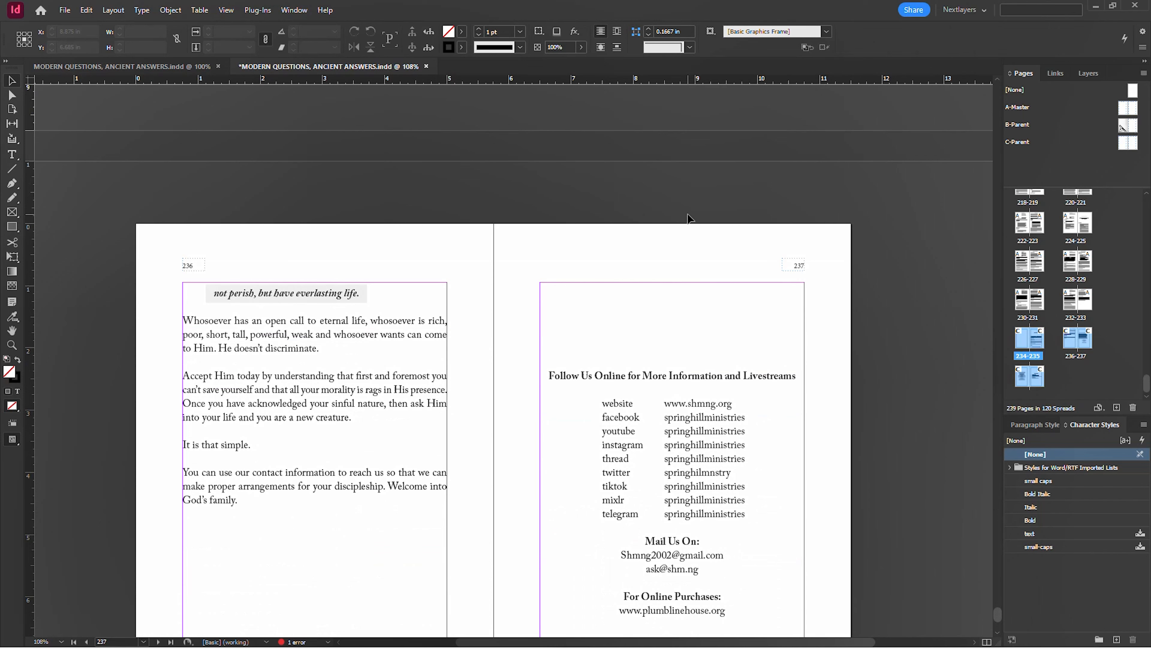
scroll(687, 218, "down", 5)
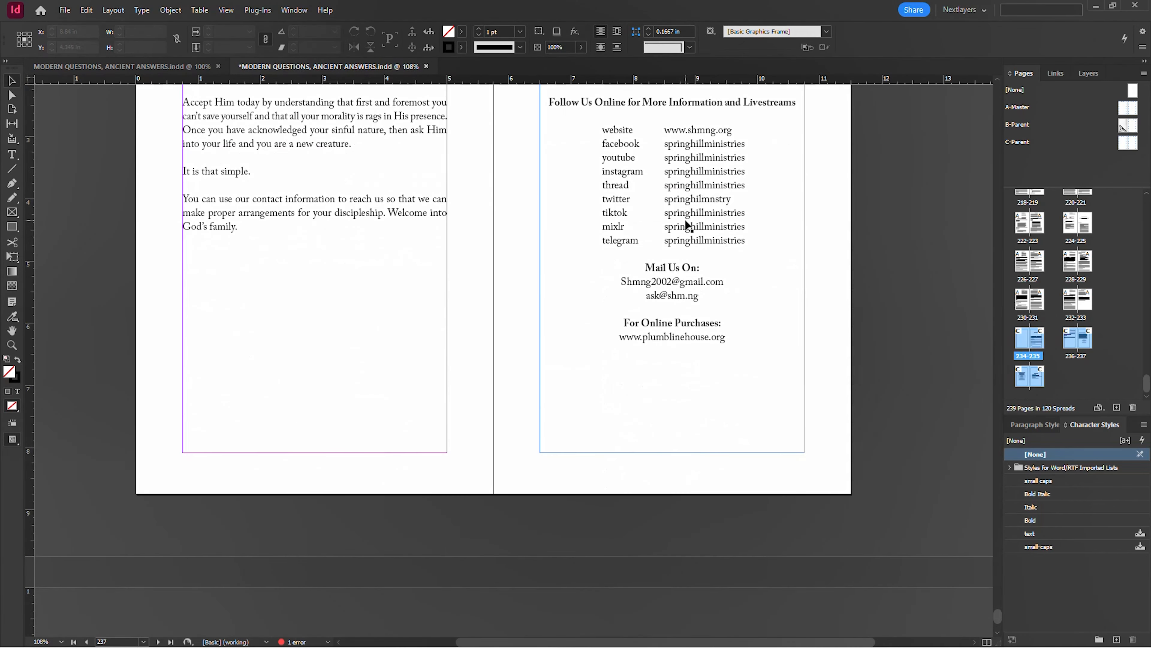
scroll(688, 218, "up", 3)
scroll(733, 248, "up", 3)
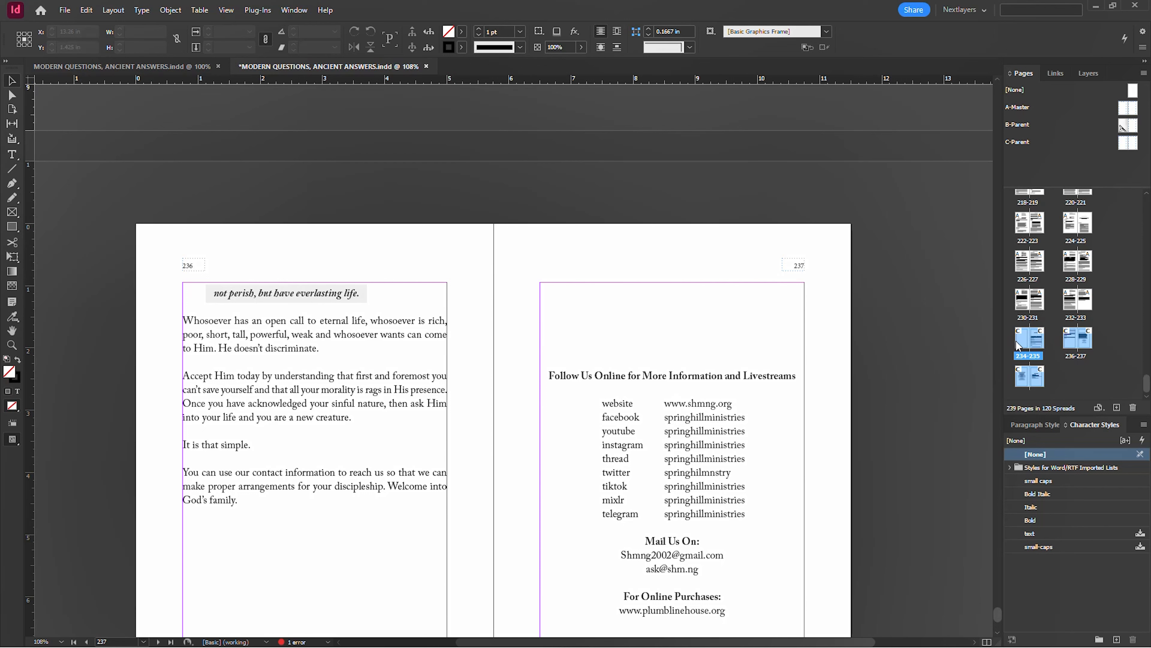
Go to page 40, the Section 1 opener, and locate spread 40-41 among the page thumbnails.
scroll(1103, 339, "up", 2)
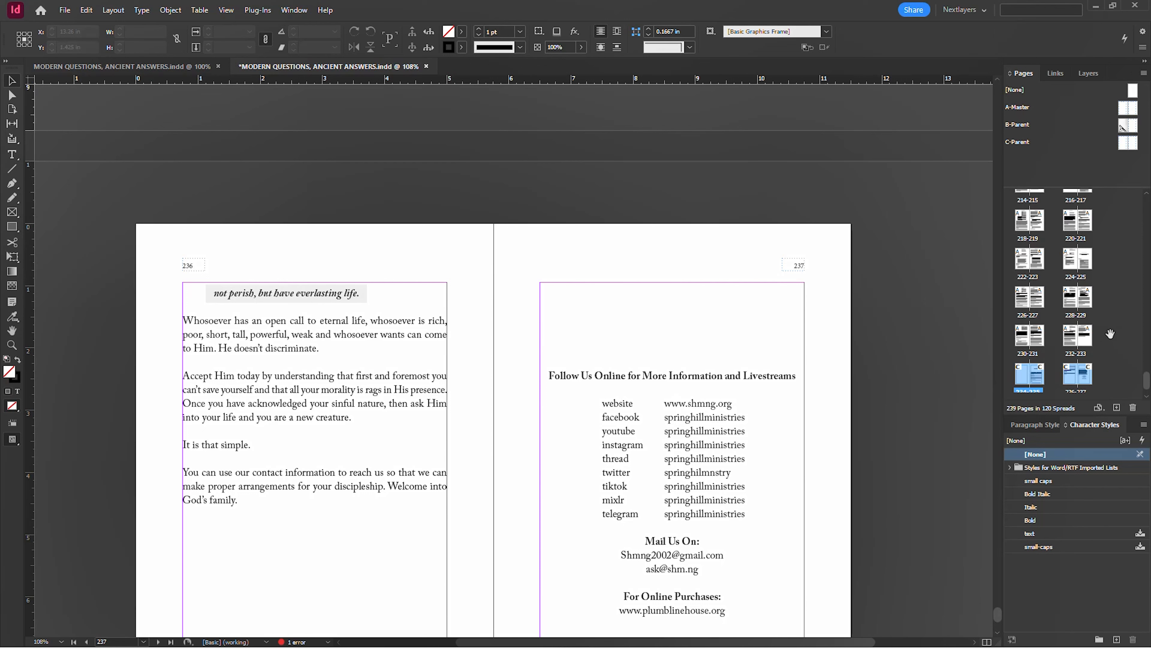
scroll(1110, 334, "up", 1)
scroll(1109, 334, "up", 4)
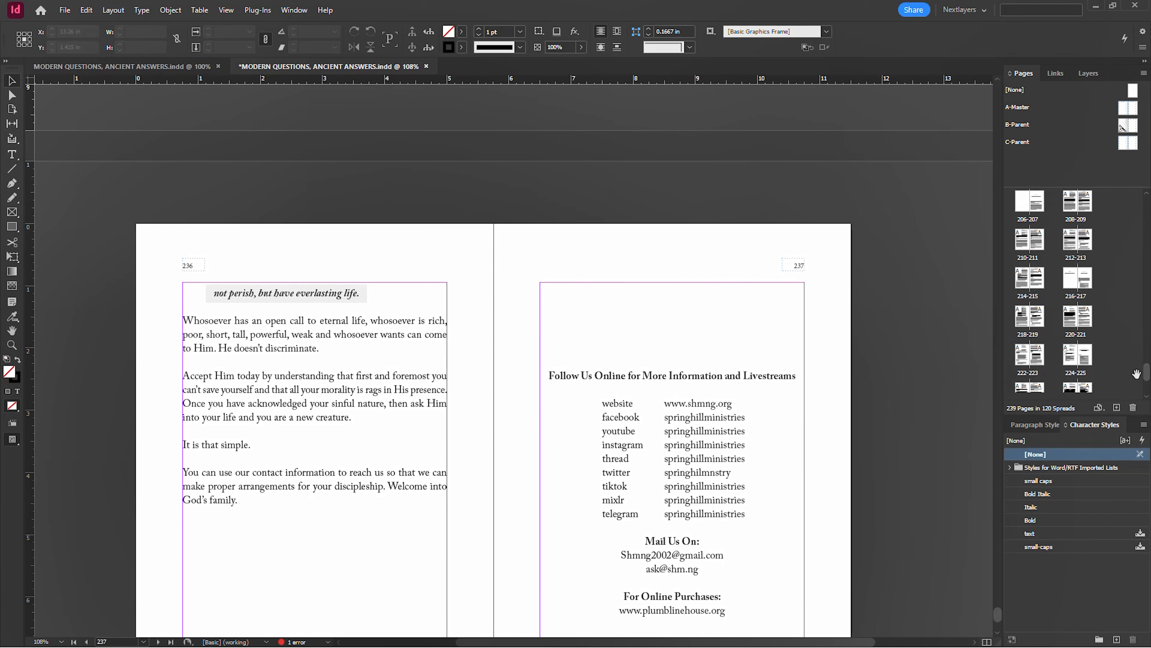
key("ctrl+j")
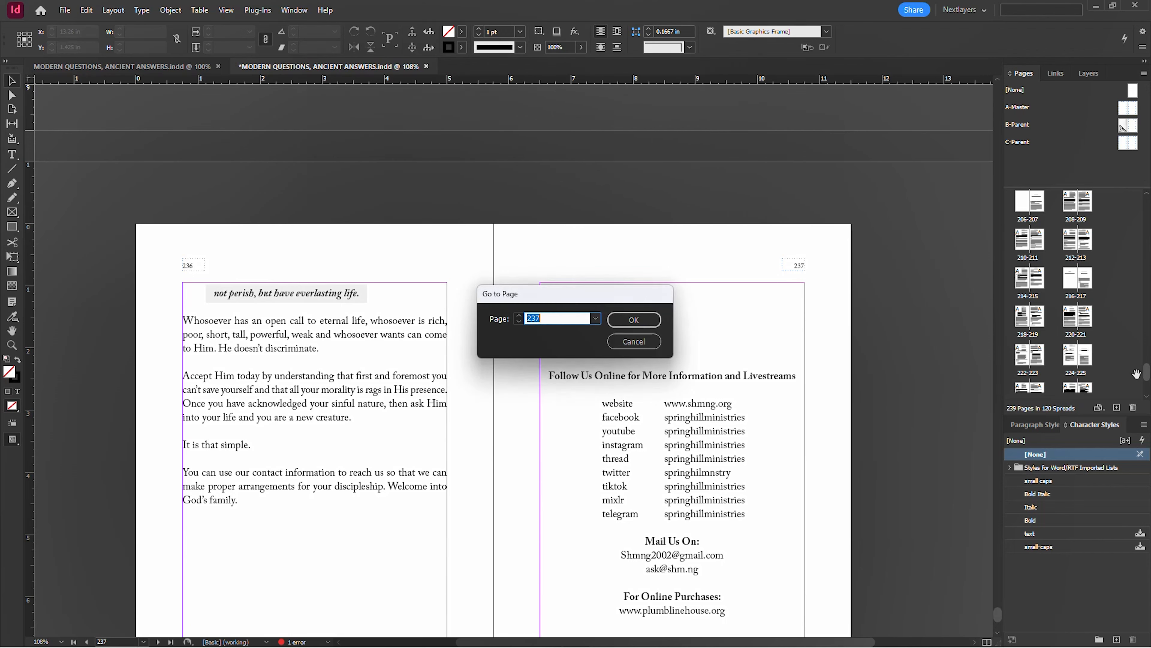
type("40")
key("Return")
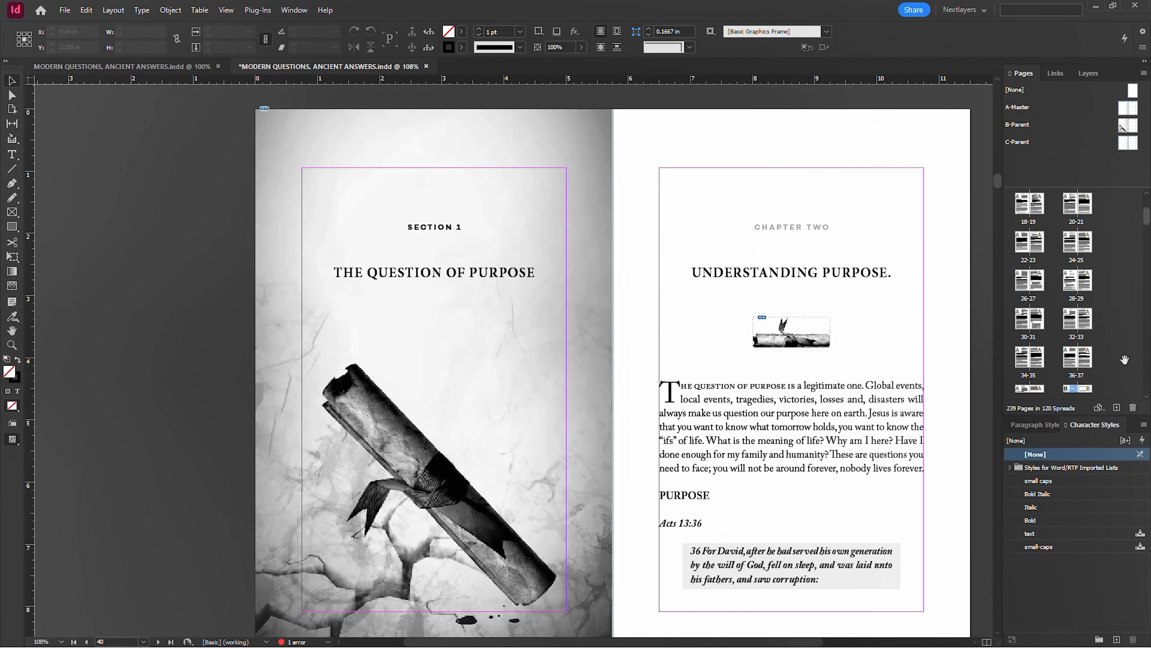
scroll(1108, 350, "down", 1)
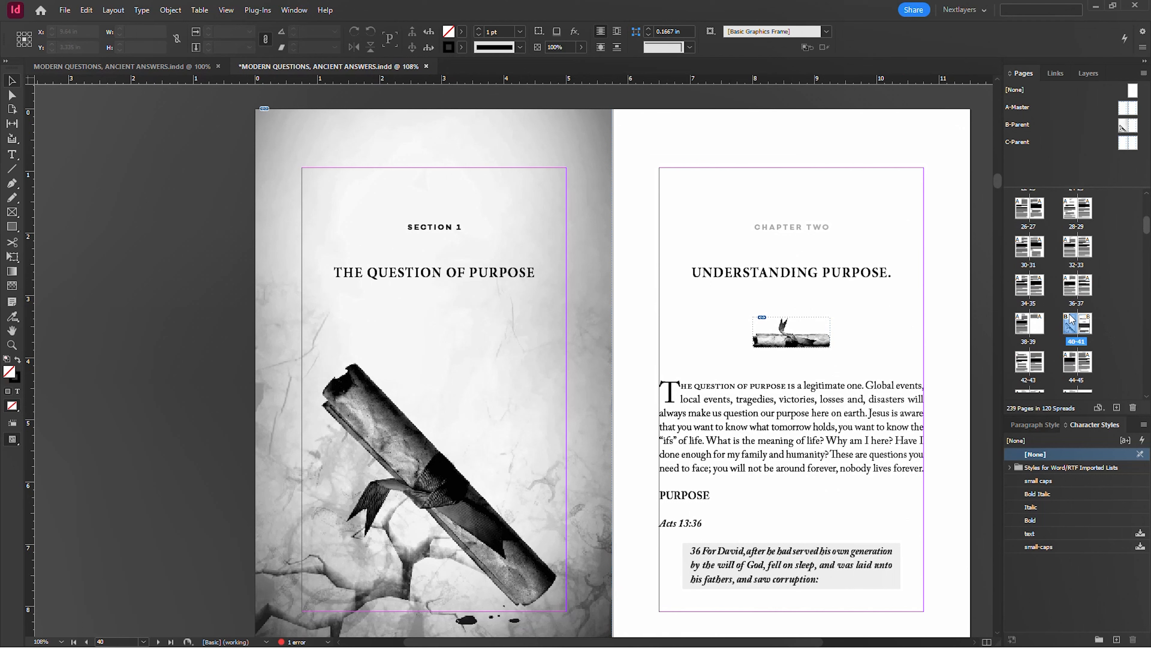